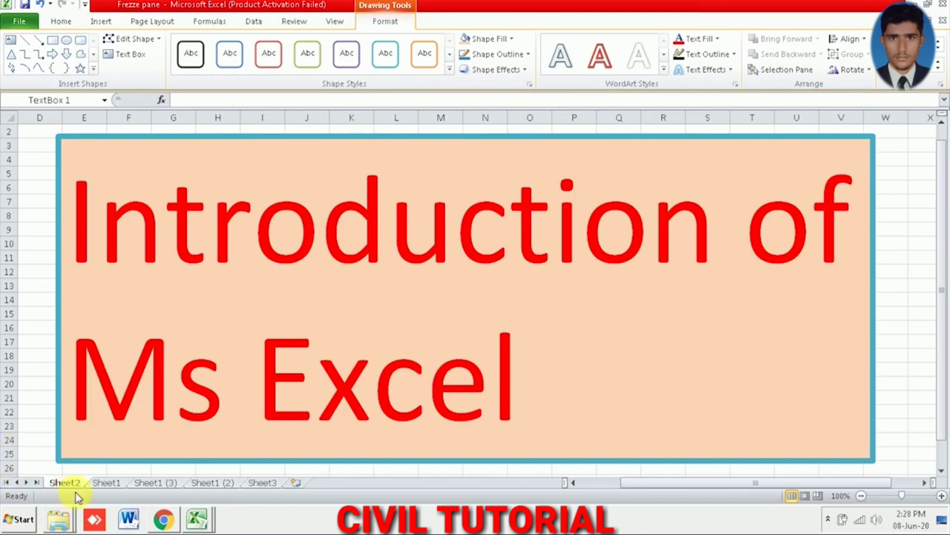
- Look through Sheet1 and Sheet1 (3) of the Frezze pane workbook
{"action": "left_click", "coordinate": [106, 482]}
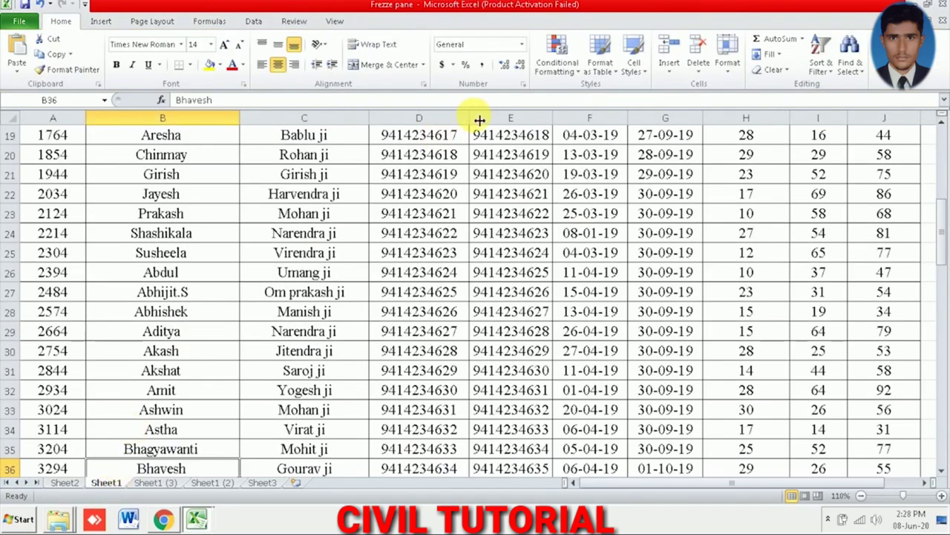
{"action": "scroll", "coordinate": [468, 254], "scroll_direction": "up", "scroll_amount": 3}
{"action": "scroll", "coordinate": [468, 254], "scroll_direction": "up", "scroll_amount": 2}
{"action": "scroll", "coordinate": [468, 255], "scroll_direction": "up", "scroll_amount": 1}
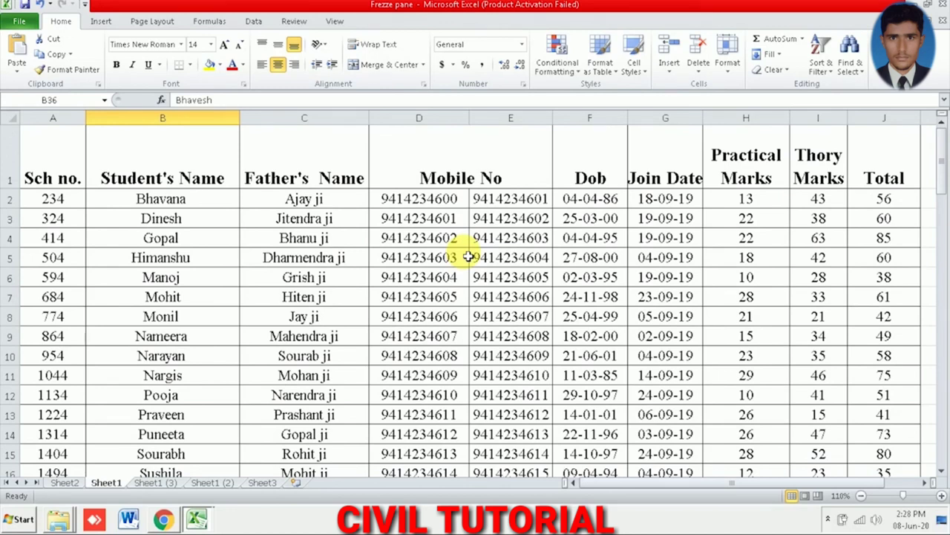
{"action": "scroll", "coordinate": [467, 256], "scroll_direction": "down", "scroll_amount": 3}
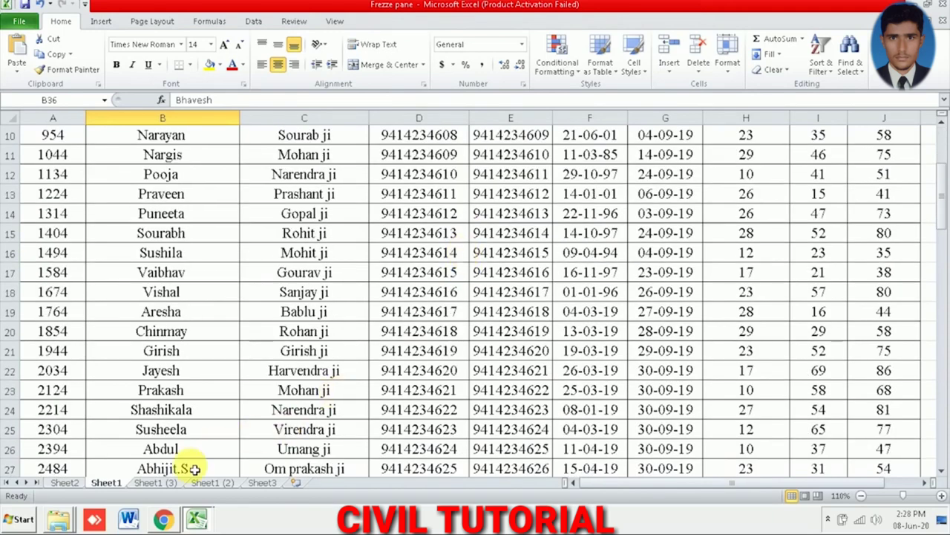
{"action": "left_click", "coordinate": [160, 482]}
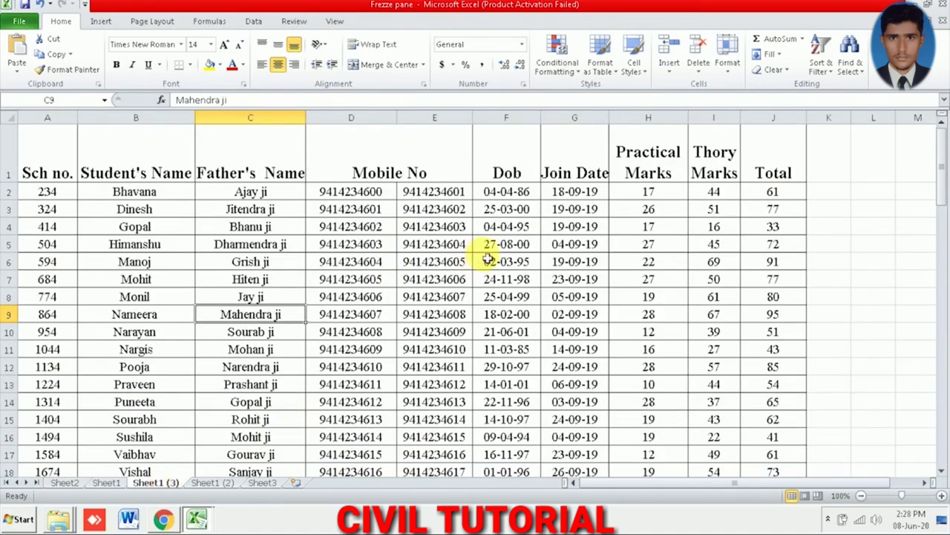
- Browse the example bill workbook's Monthly Salary Slip and Anil Computers bill sheets, then return to Frezze pane
{"action": "left_click", "coordinate": [199, 520]}
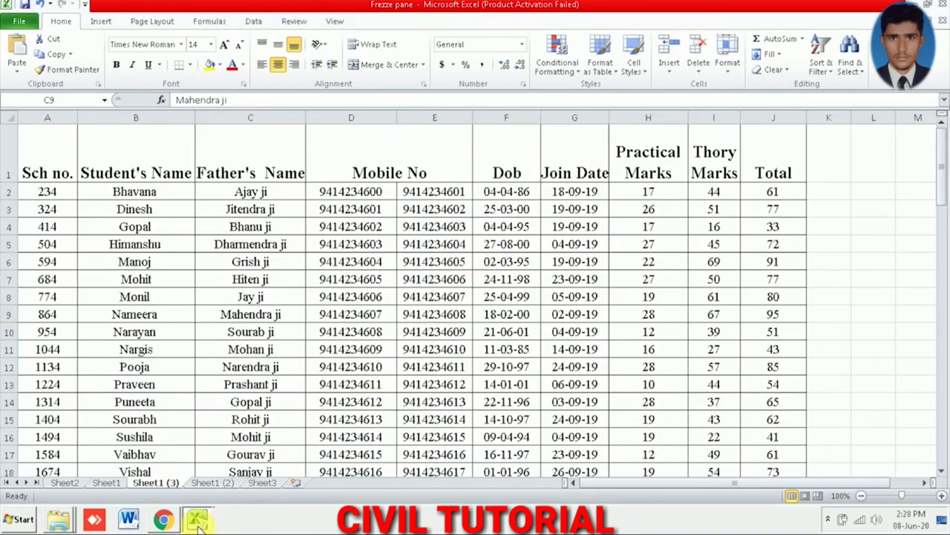
{"action": "left_click", "coordinate": [212, 475]}
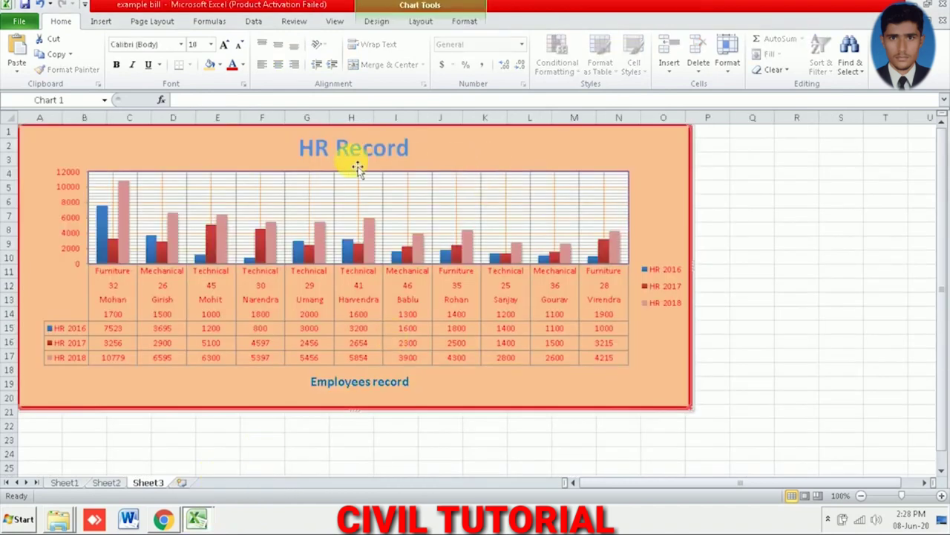
{"action": "left_click", "coordinate": [116, 484]}
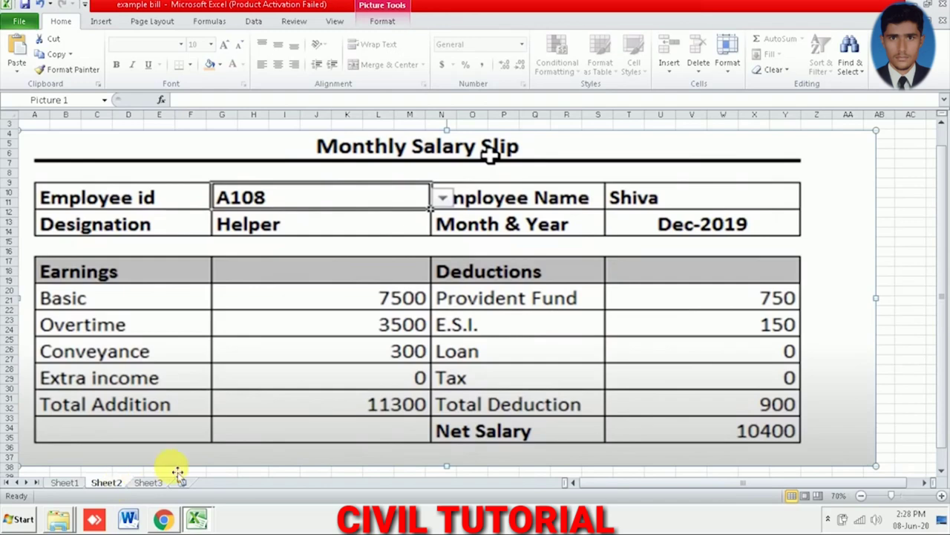
{"action": "left_click", "coordinate": [59, 484]}
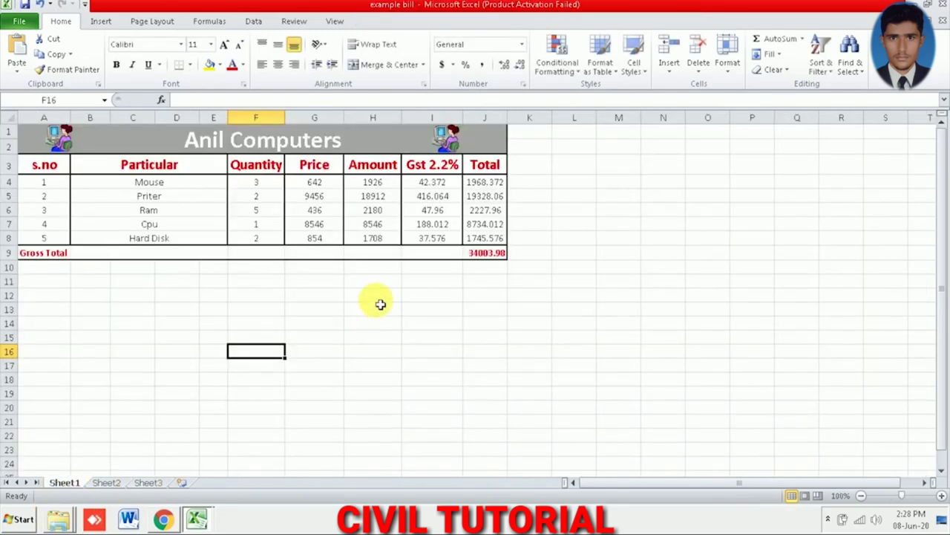
{"action": "left_click", "coordinate": [198, 517]}
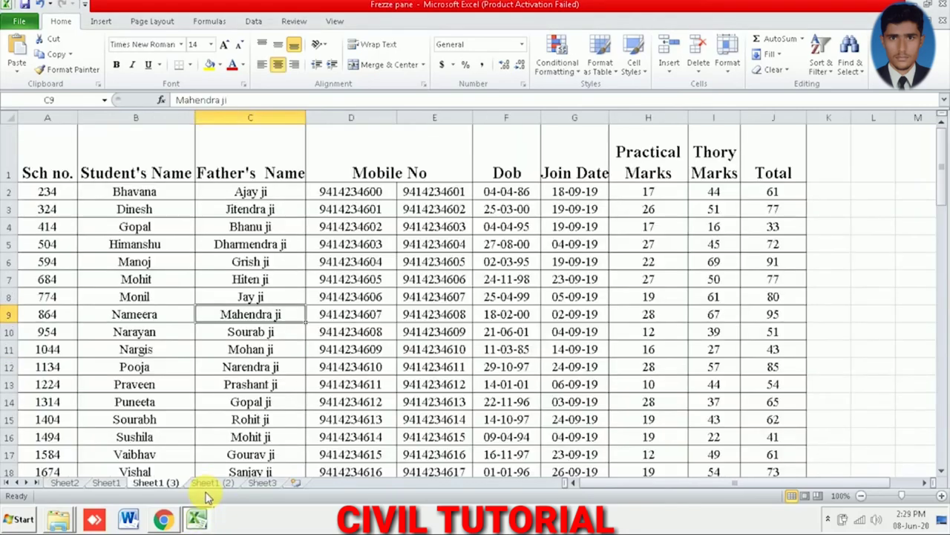
{"action": "left_click", "coordinate": [64, 483]}
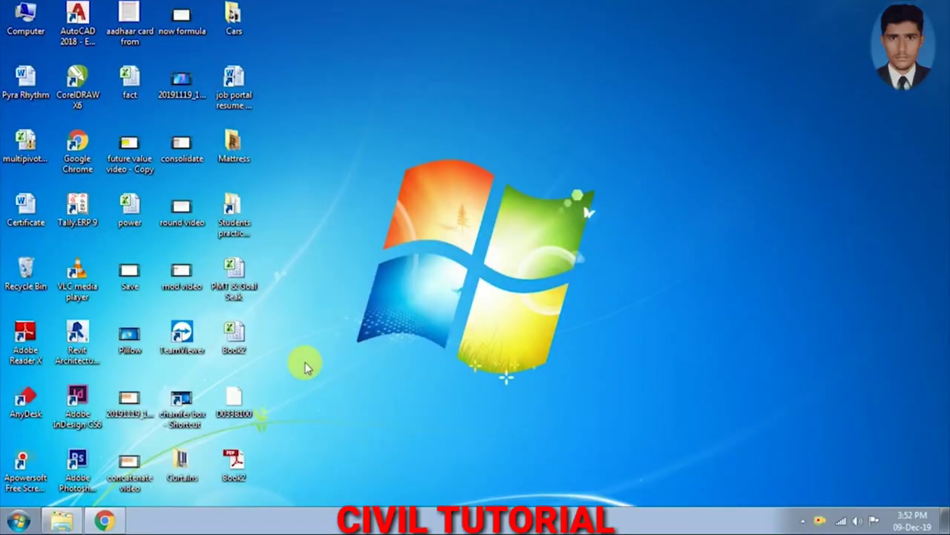
{"action": "left_click", "coordinate": [17, 522]}
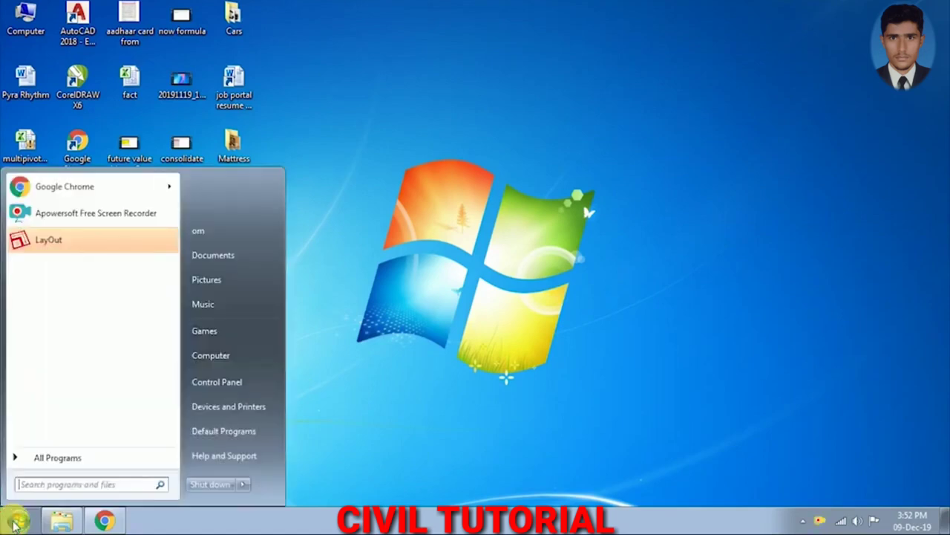
{"action": "left_click", "coordinate": [69, 466]}
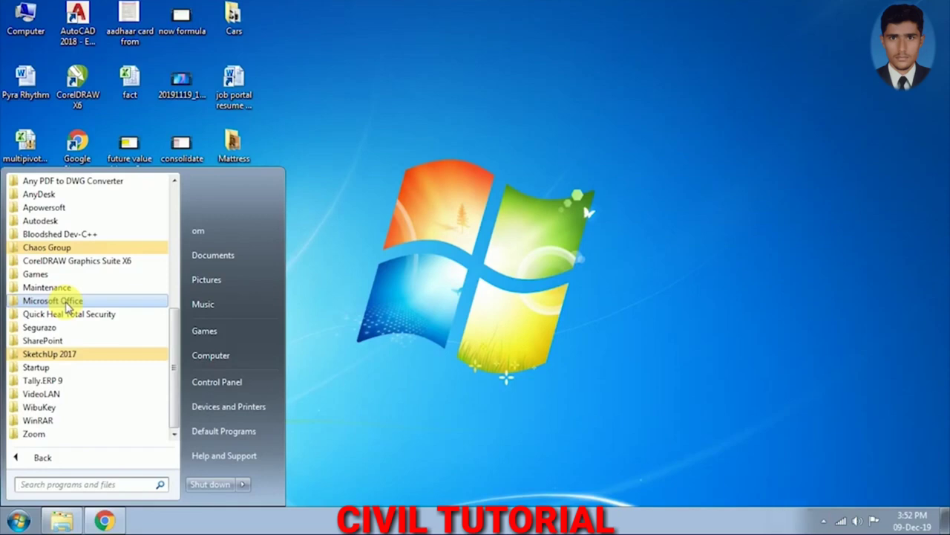
{"action": "left_click", "coordinate": [66, 301]}
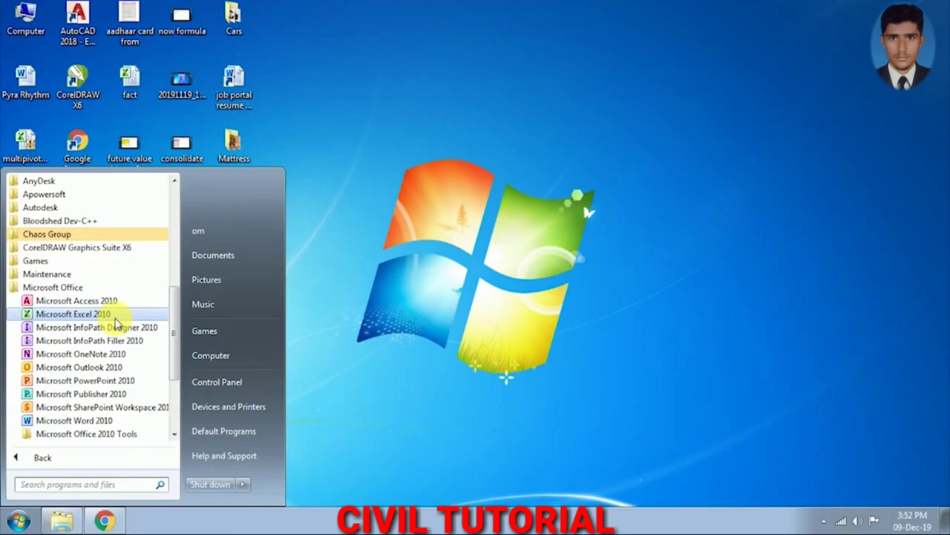
{"action": "left_click", "coordinate": [377, 296]}
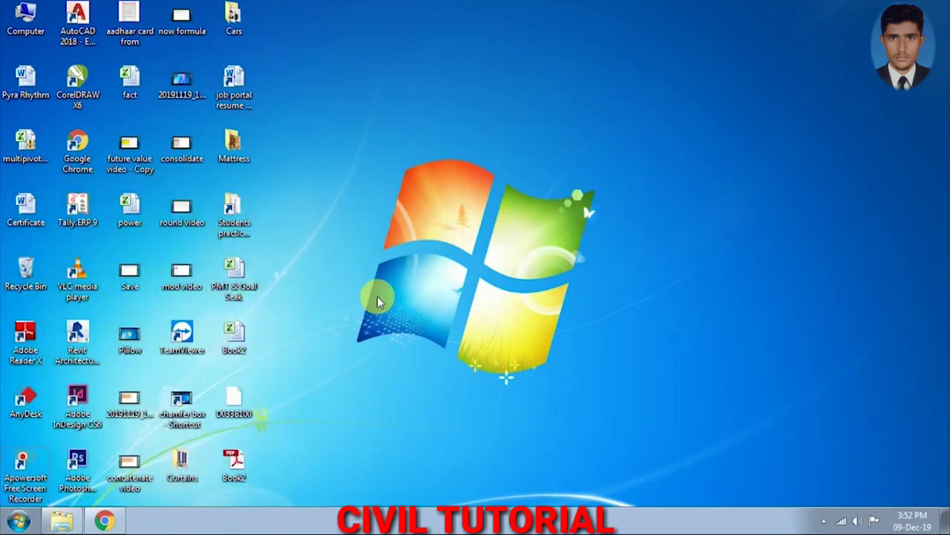
- Launch Excel by running 'excel' from the Windows Run box
{"action": "key", "text": "super+r"}
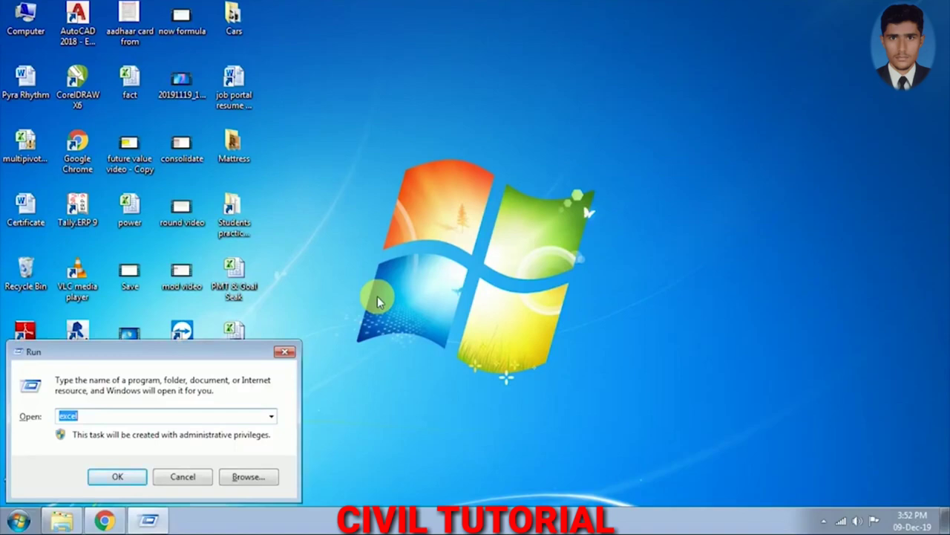
{"action": "key", "text": "BackSpace"}
{"action": "type", "text": "e"}
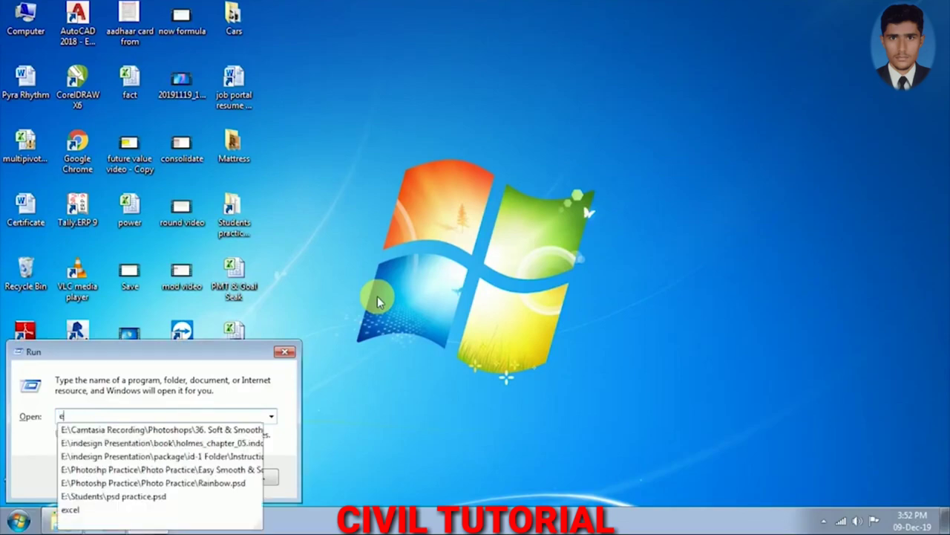
{"action": "type", "text": "xcel"}
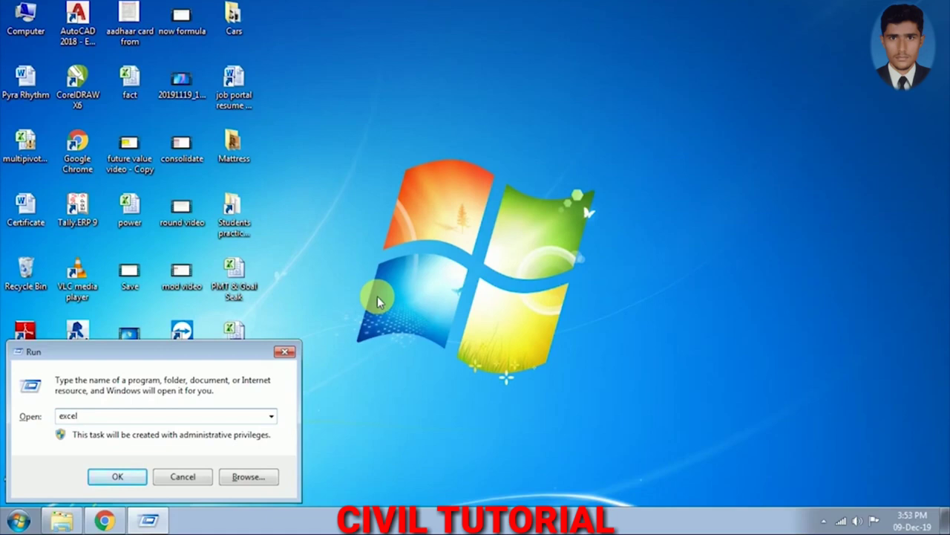
{"action": "left_click", "coordinate": [122, 479]}
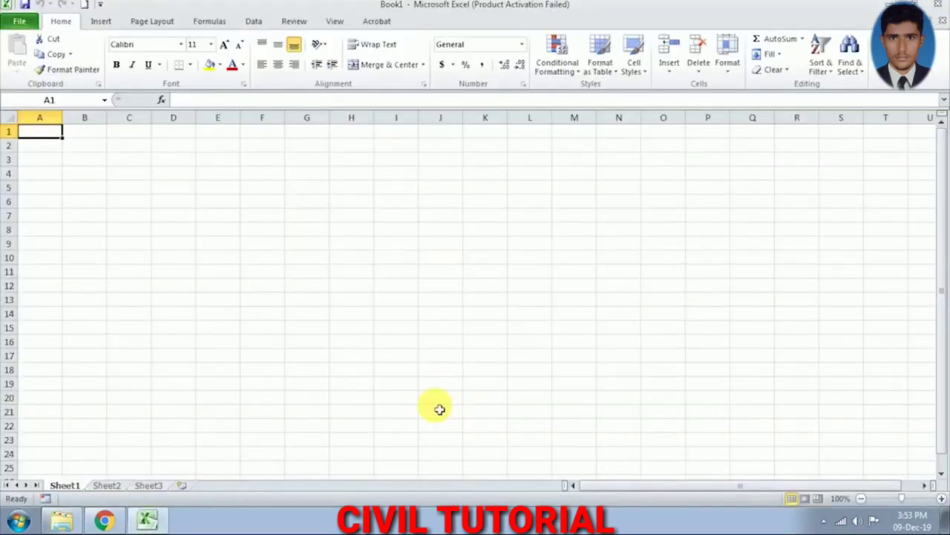
{"action": "left_click", "coordinate": [635, 394]}
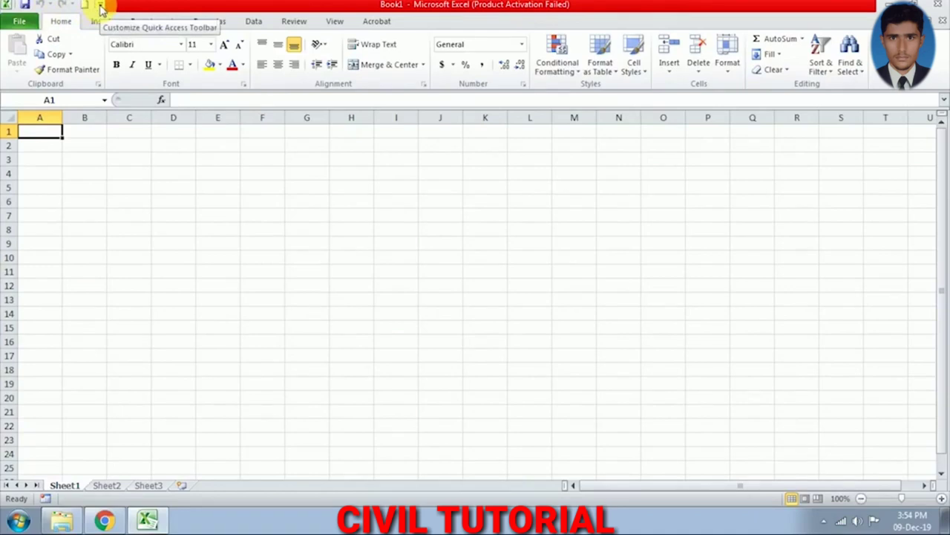
- Add the Open command to the Quick Access Toolbar
{"action": "left_click", "coordinate": [101, 6]}
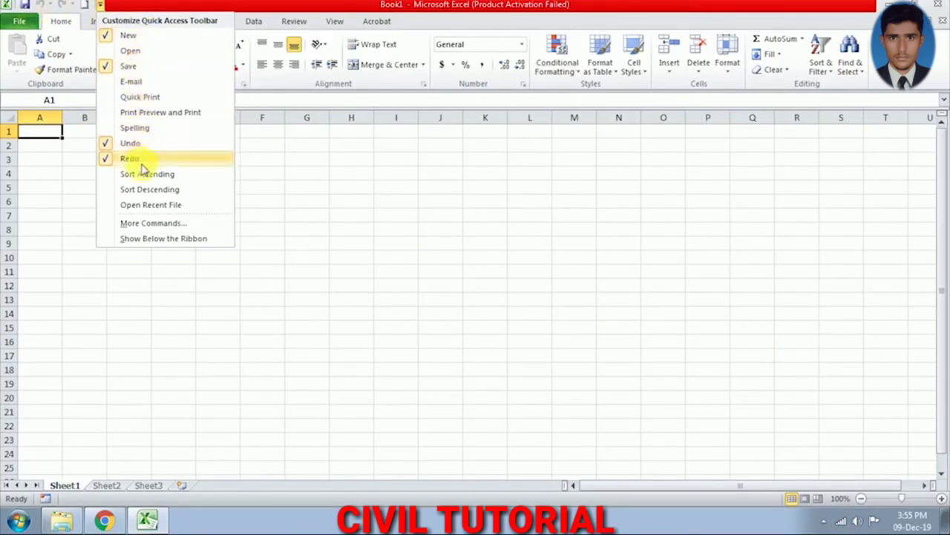
{"action": "left_click", "coordinate": [152, 54]}
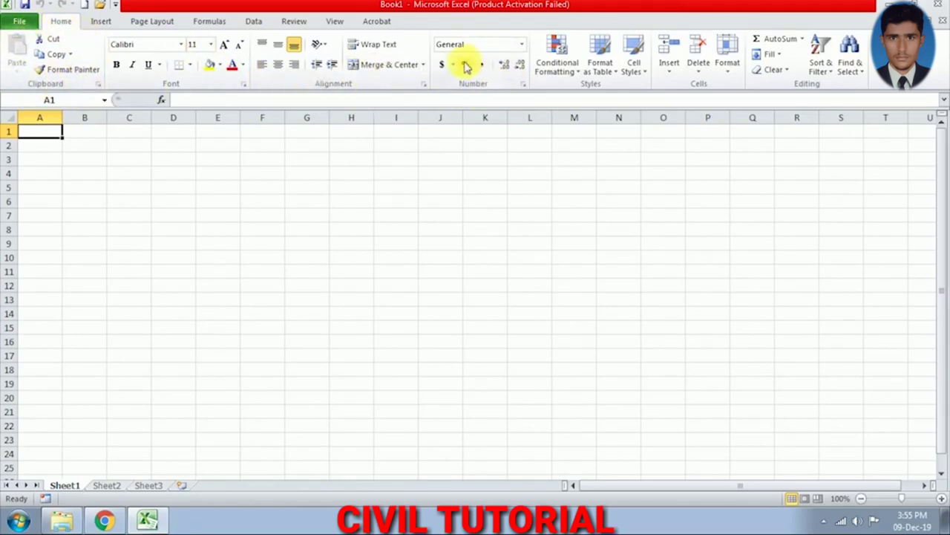
- View the Insert and Page Layout tabs, then minimize the ribbon
{"action": "left_click", "coordinate": [96, 22]}
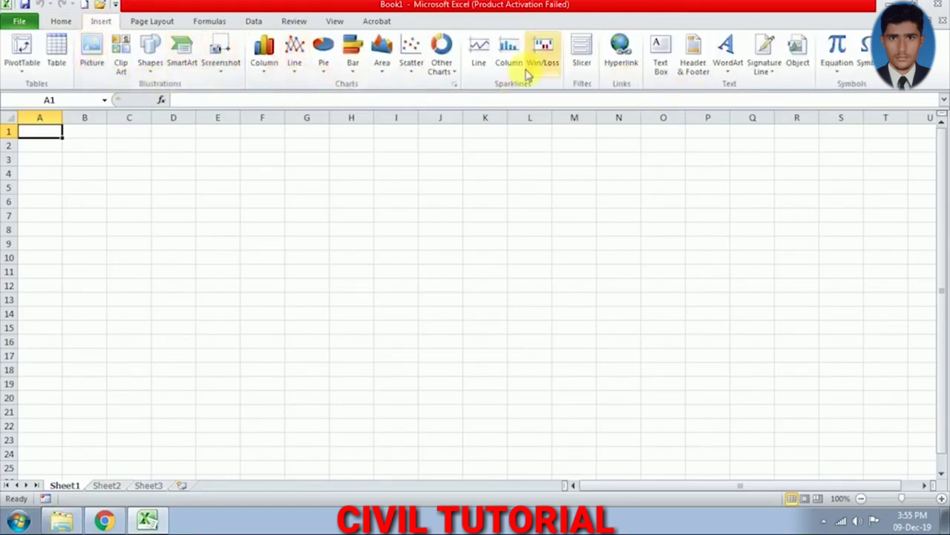
{"action": "left_click", "coordinate": [162, 23]}
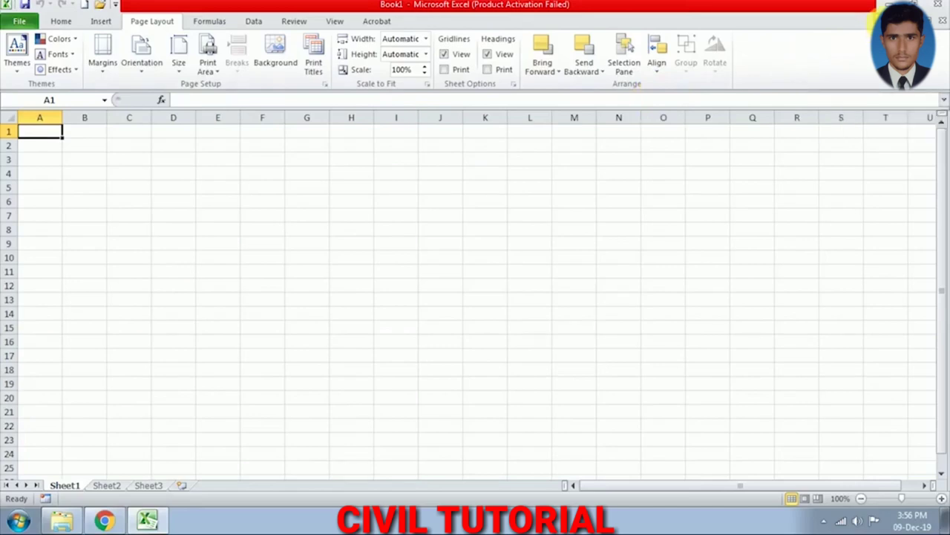
{"action": "left_click", "coordinate": [926, 21]}
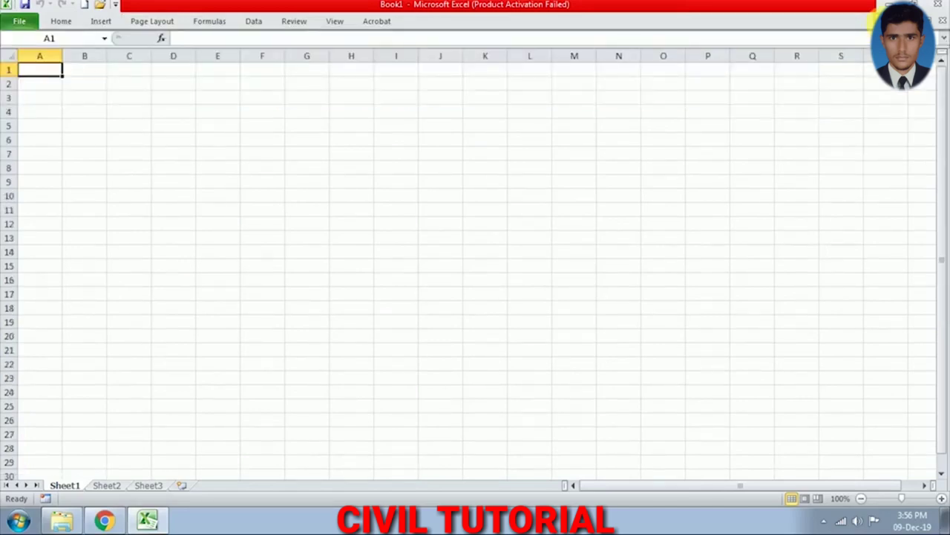
- Toggle the ribbon with Ctrl+F1, leaving it expanded on the Page Layout commands
{"action": "key", "text": "ctrl+F1"}
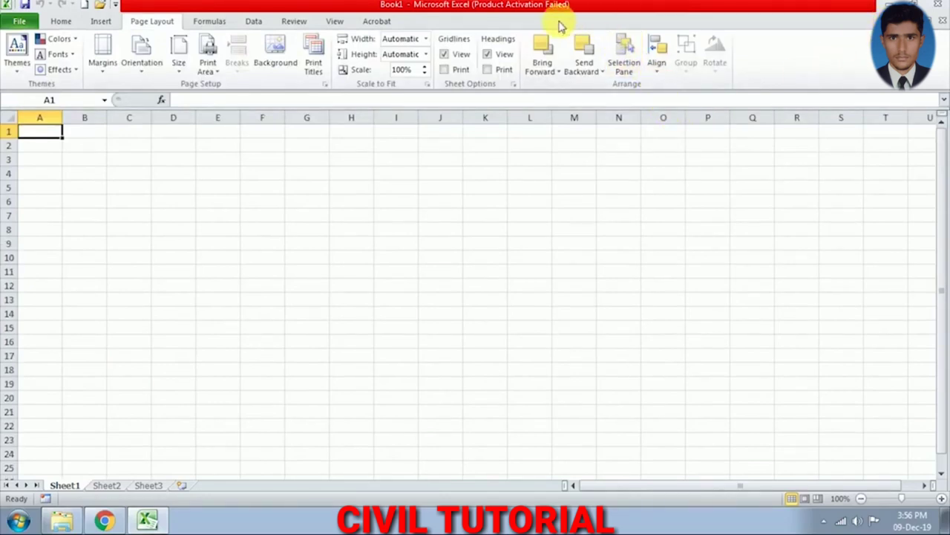
{"action": "right_click", "coordinate": [598, 22]}
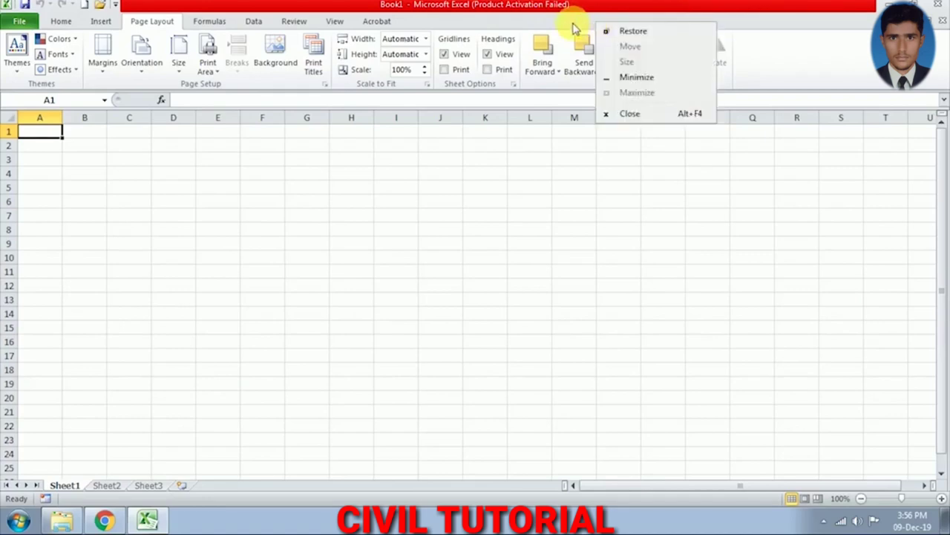
{"action": "left_click", "coordinate": [573, 28]}
{"action": "right_click", "coordinate": [745, 54]}
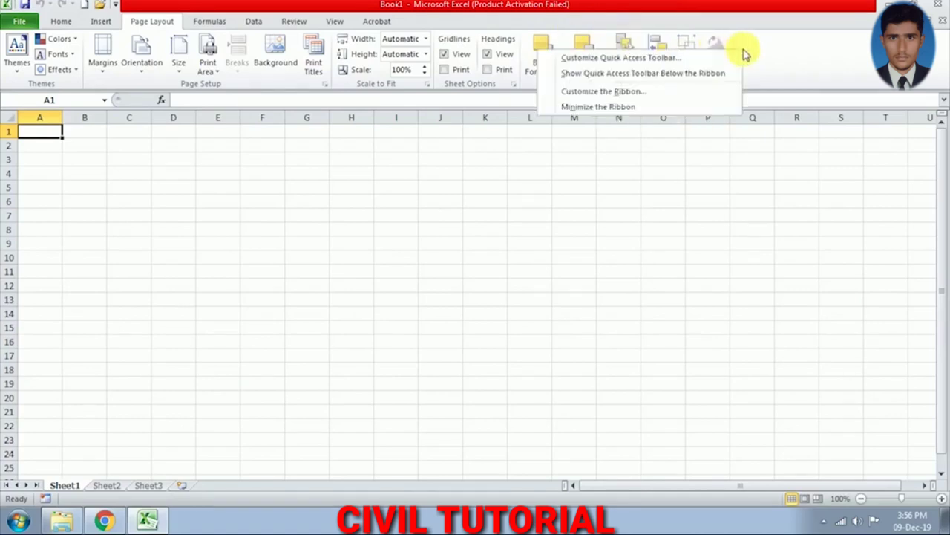
{"action": "left_click", "coordinate": [594, 107]}
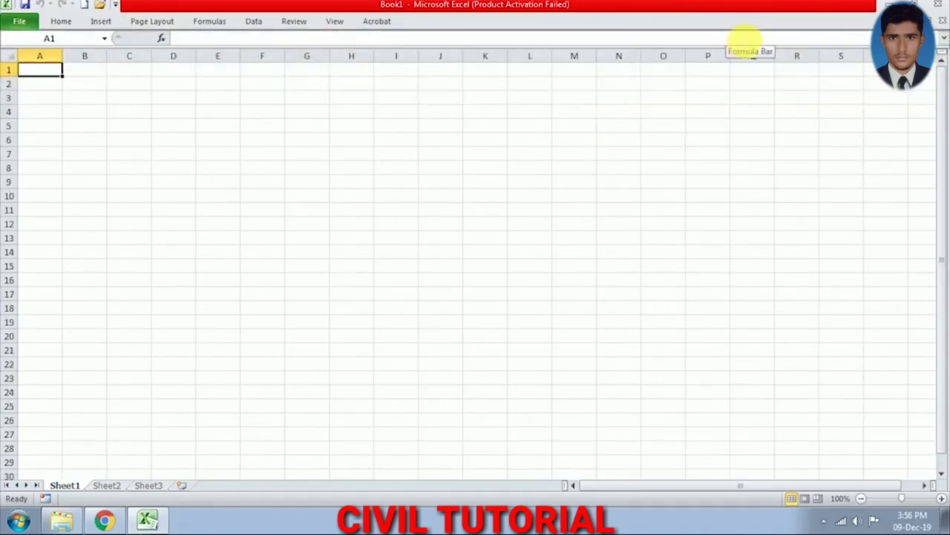
{"action": "right_click", "coordinate": [743, 26]}
{"action": "left_click", "coordinate": [728, 29]}
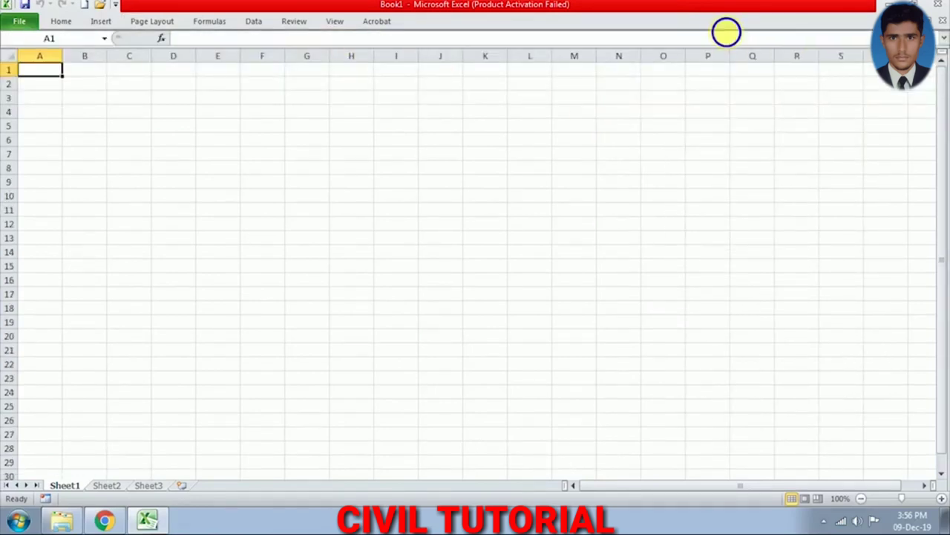
{"action": "key", "text": "ctrl+F1"}
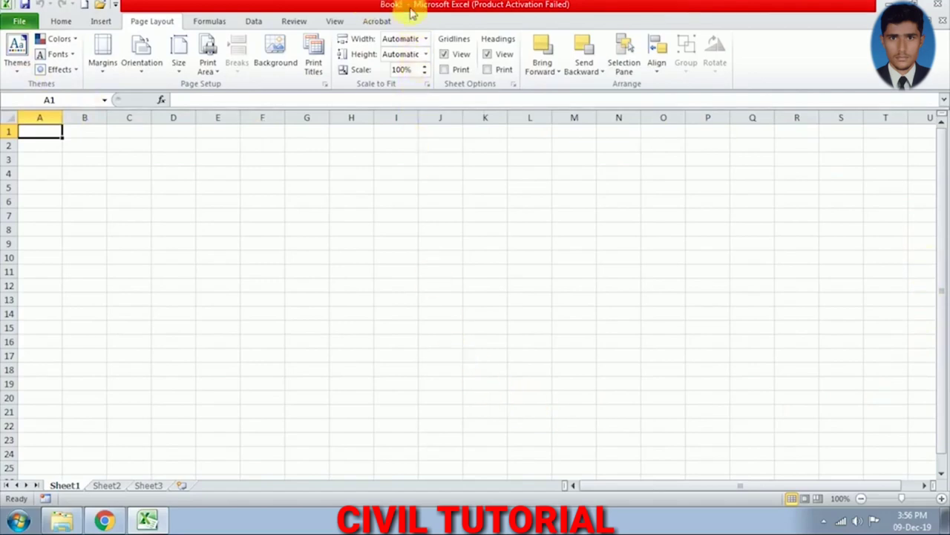
{"action": "left_click", "coordinate": [107, 487]}
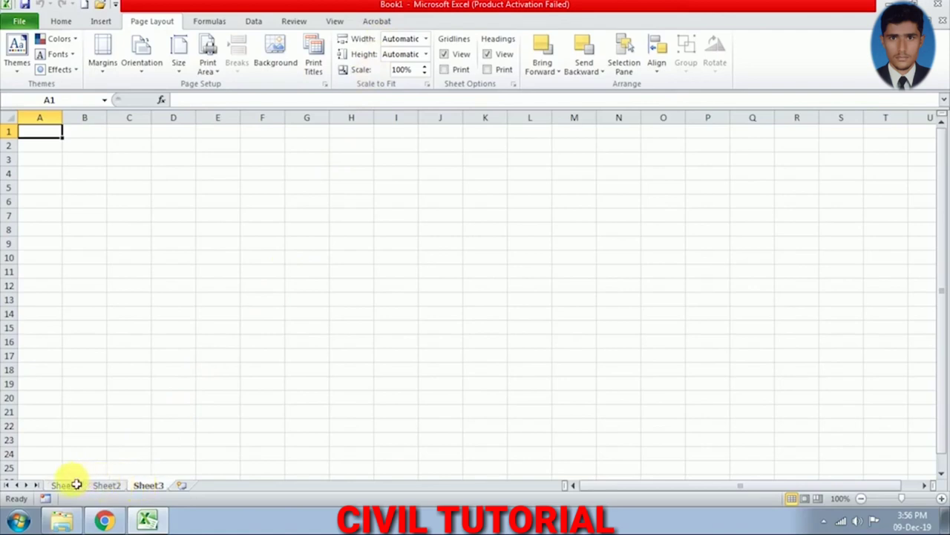
{"action": "left_click", "coordinate": [64, 484]}
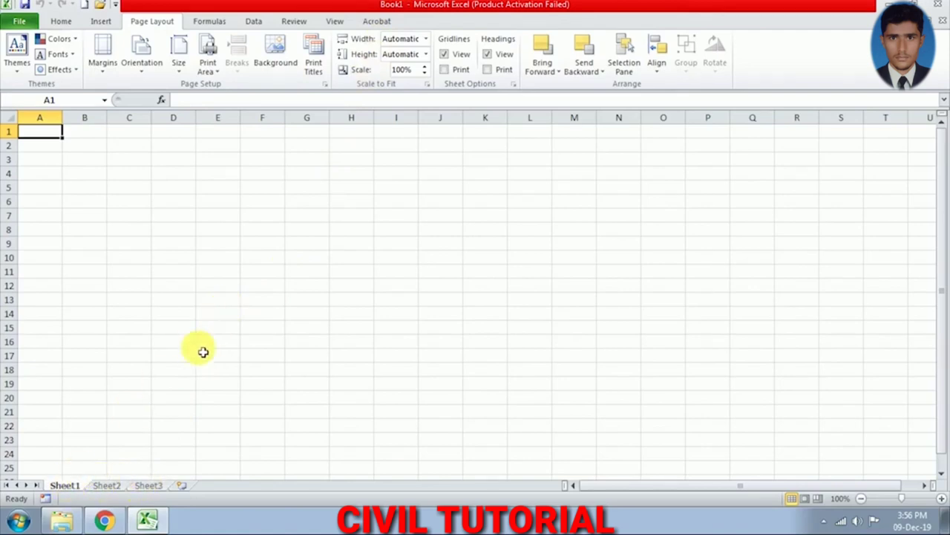
{"action": "left_click", "coordinate": [217, 201]}
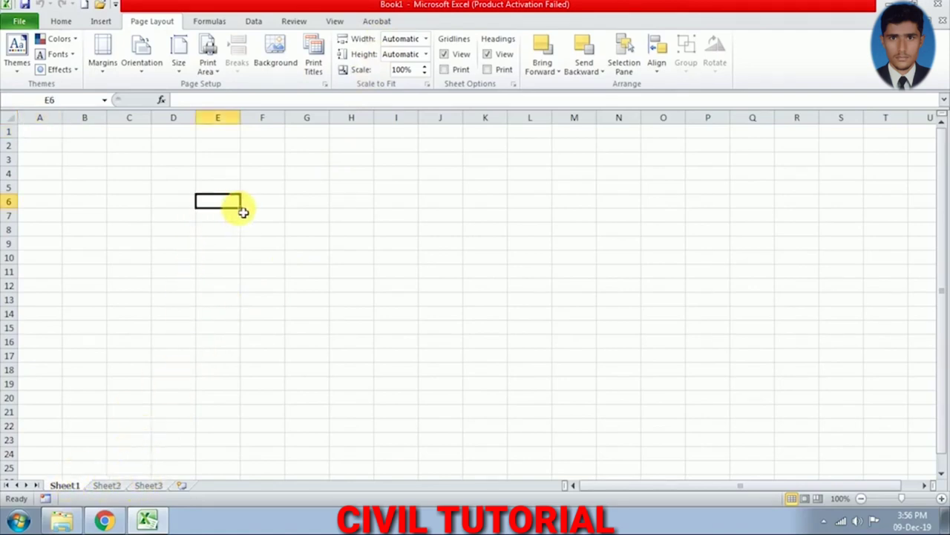
{"action": "left_click", "coordinate": [351, 230]}
{"action": "left_click", "coordinate": [440, 257]}
{"action": "left_click", "coordinate": [574, 257]}
{"action": "left_click", "coordinate": [551, 316]}
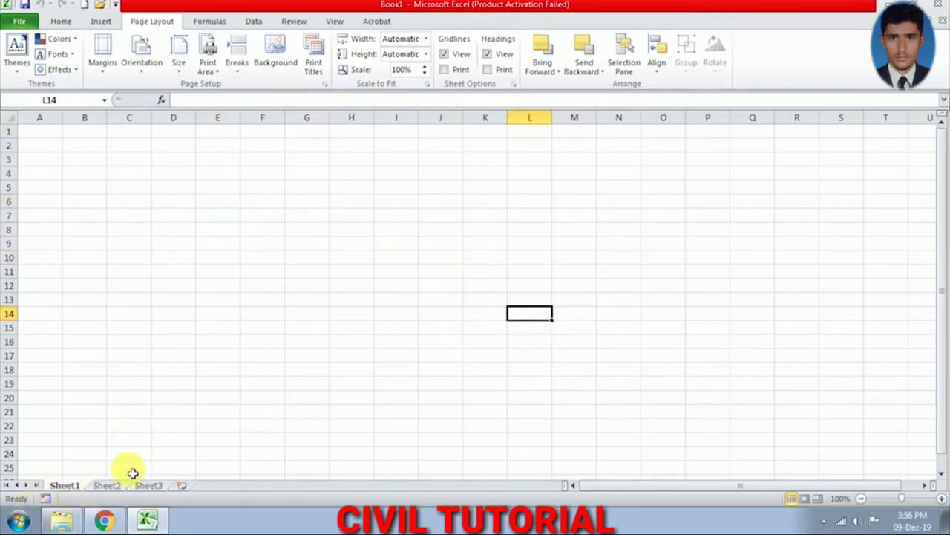
{"action": "left_click", "coordinate": [106, 485]}
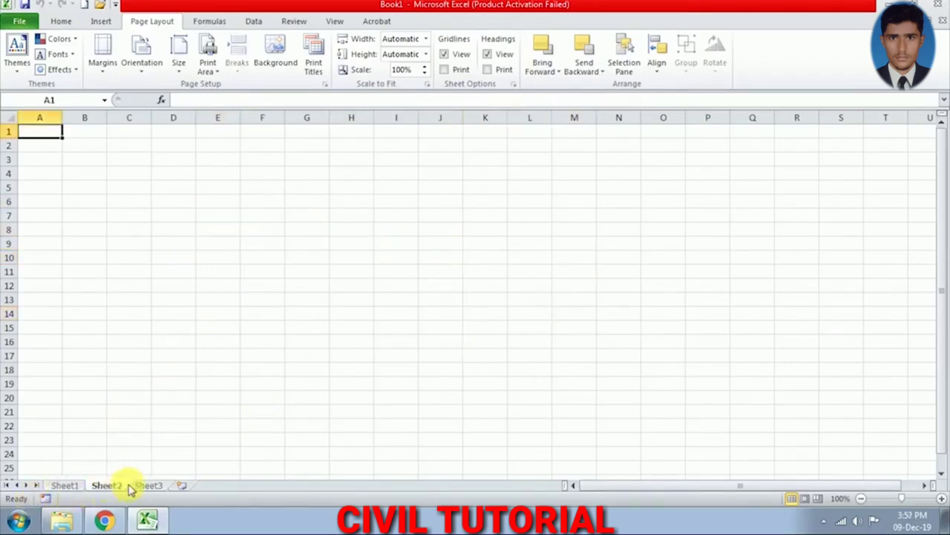
{"action": "left_click", "coordinate": [145, 487]}
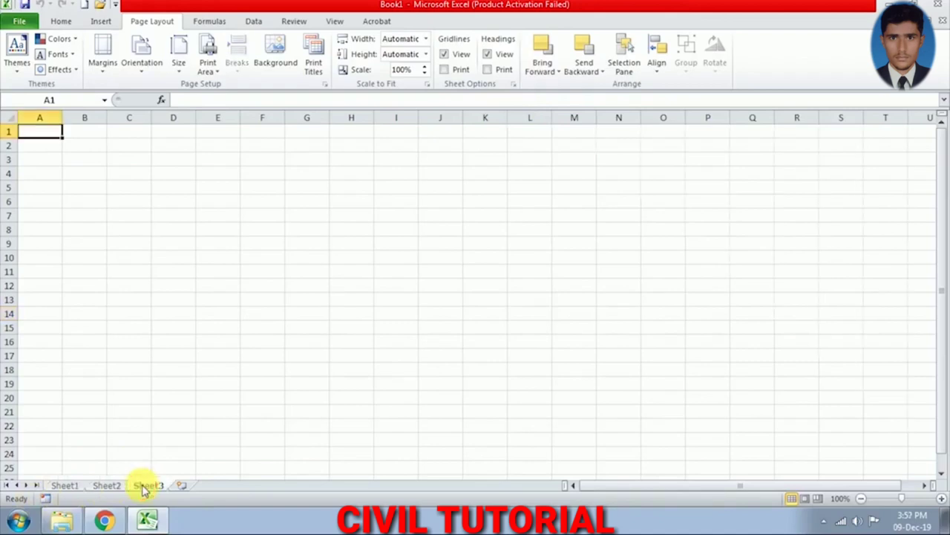
{"action": "left_click", "coordinate": [65, 487]}
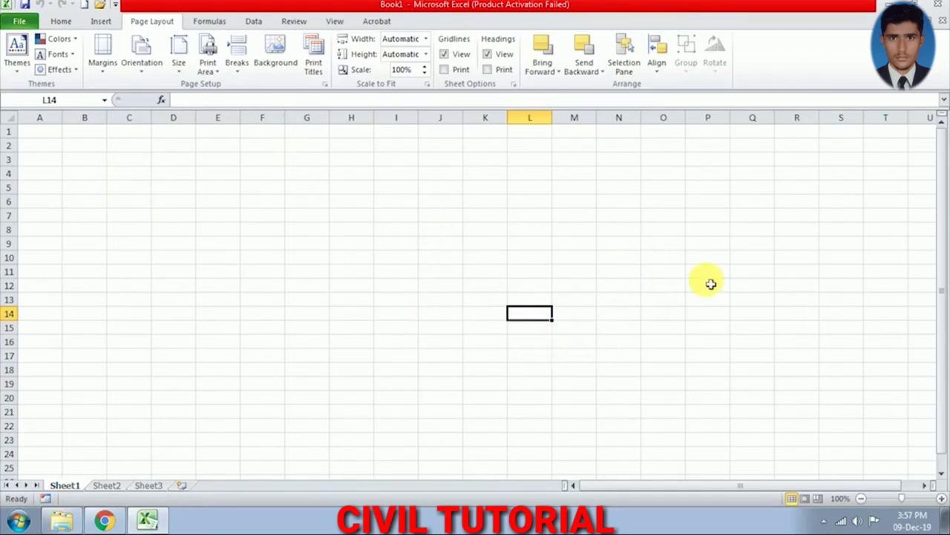
{"action": "left_click", "coordinate": [180, 135]}
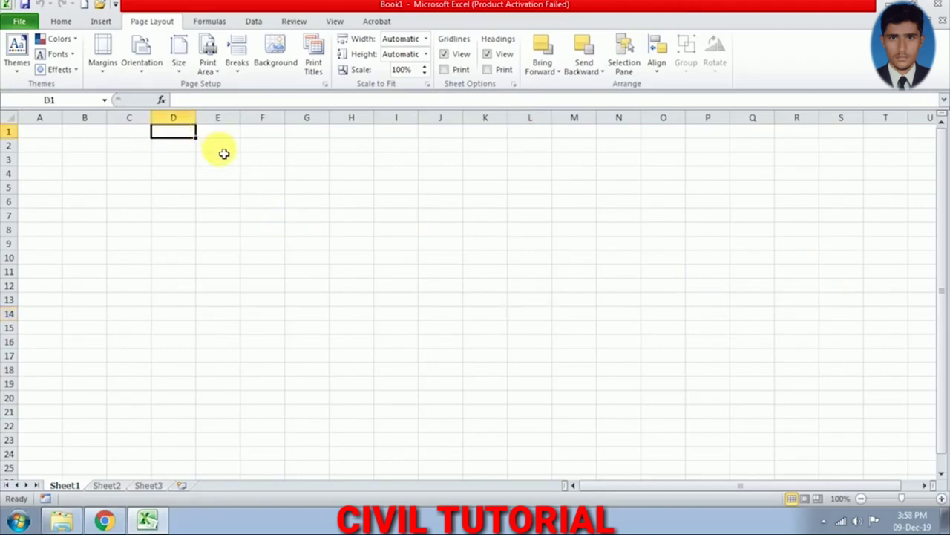
{"action": "left_click", "coordinate": [221, 159]}
{"action": "left_click", "coordinate": [281, 228]}
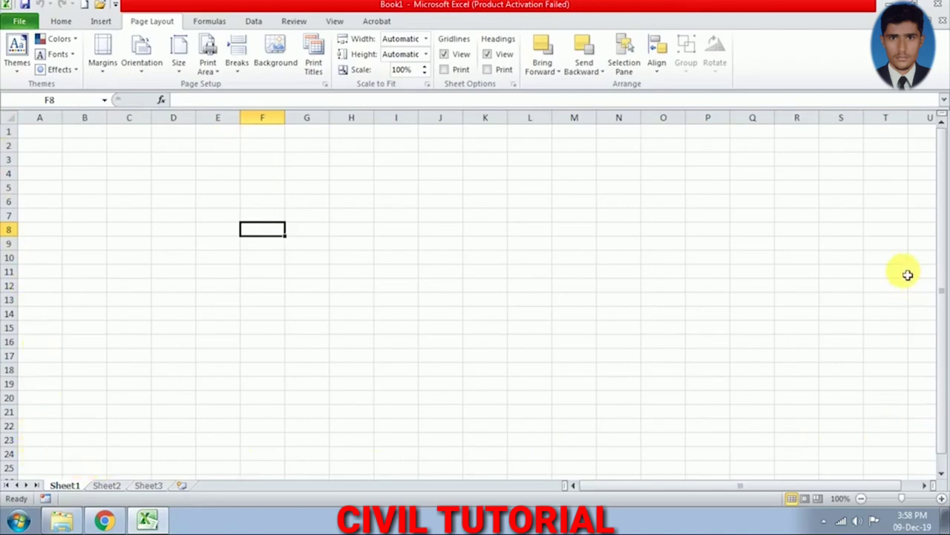
{"action": "left_click", "coordinate": [276, 161]}
{"action": "left_click", "coordinate": [321, 173]}
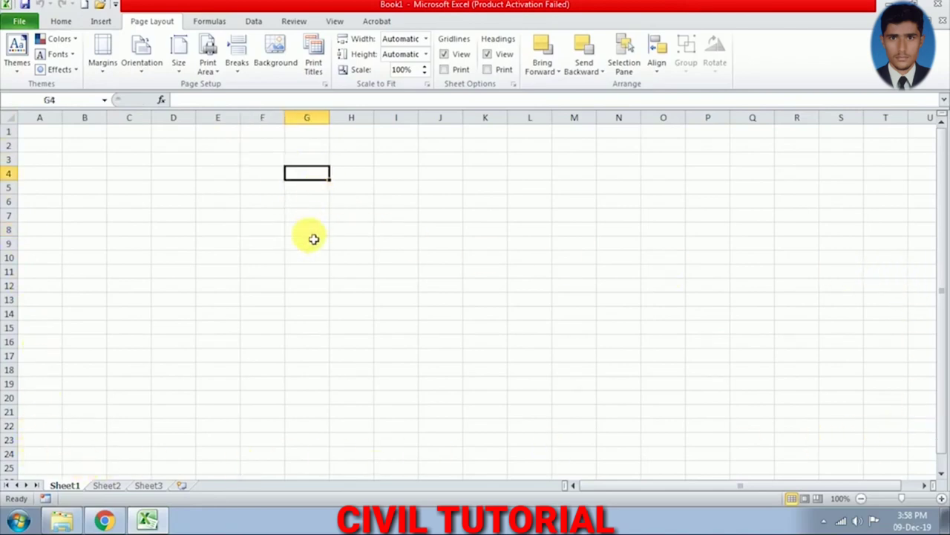
{"action": "left_click", "coordinate": [311, 232]}
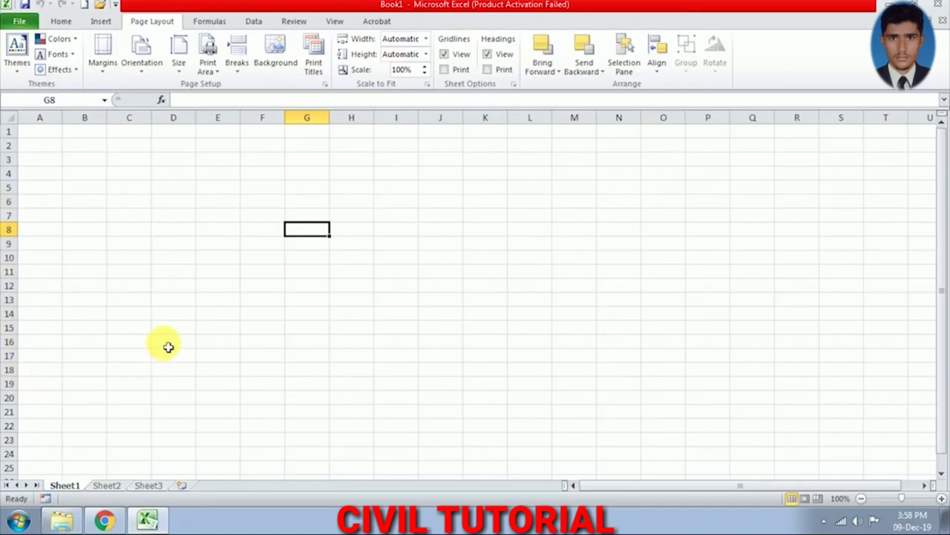
- Select whole columns A through M one after another
{"action": "left_click", "coordinate": [46, 119]}
{"action": "left_click", "coordinate": [85, 117]}
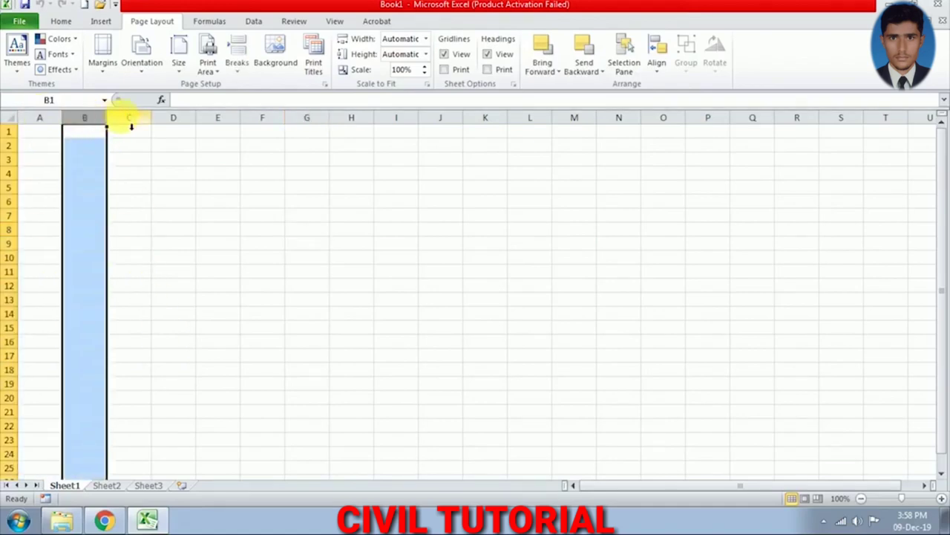
{"action": "left_click", "coordinate": [127, 119]}
{"action": "left_click", "coordinate": [173, 119]}
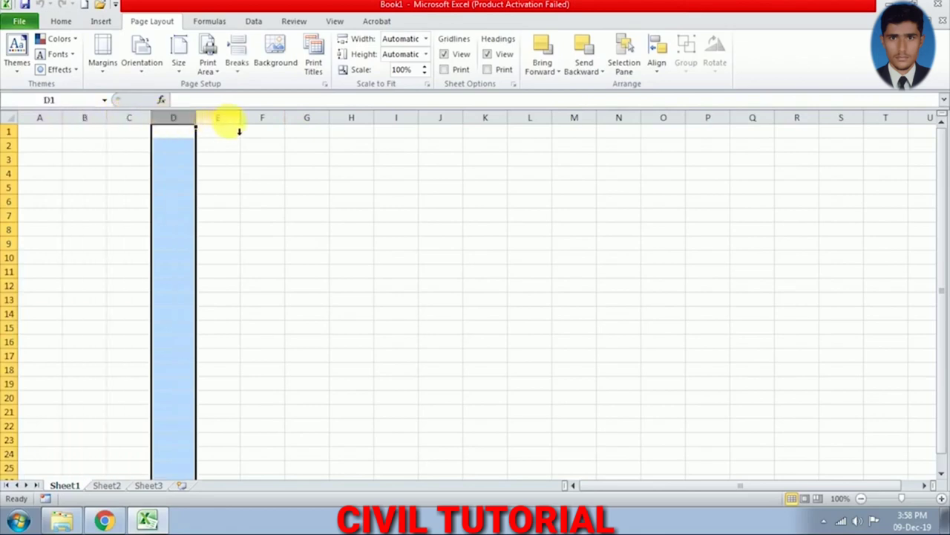
{"action": "left_click", "coordinate": [218, 118]}
{"action": "left_click", "coordinate": [262, 119]}
{"action": "left_click", "coordinate": [307, 119]}
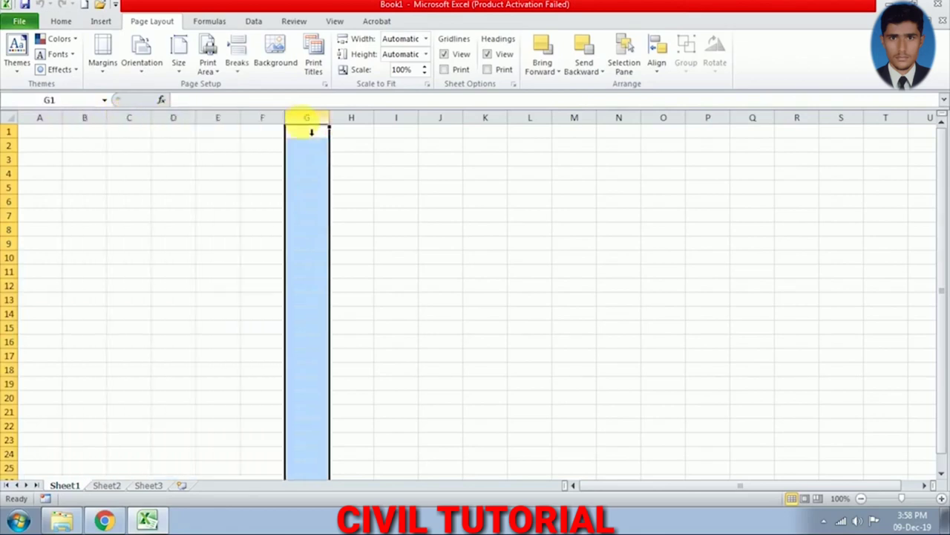
{"action": "left_click", "coordinate": [355, 118]}
{"action": "left_click", "coordinate": [394, 119]}
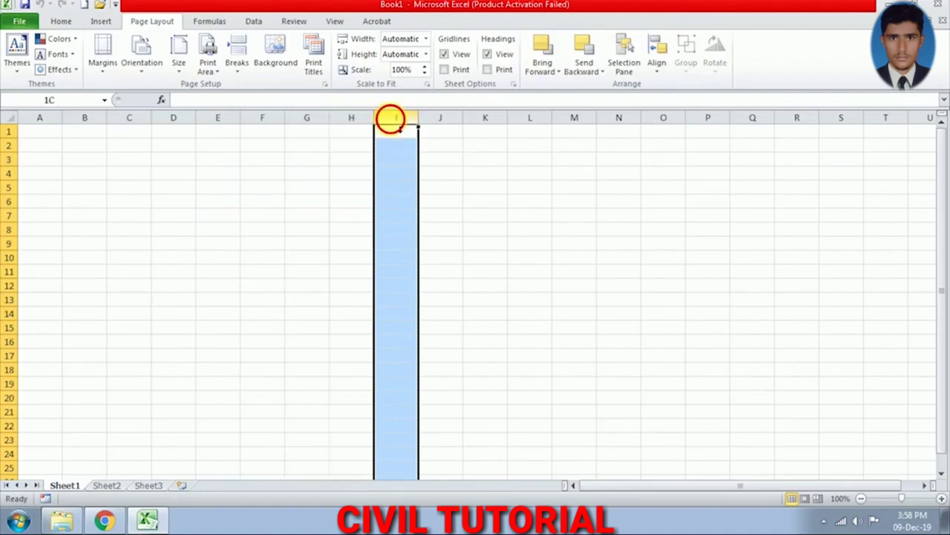
{"action": "left_click", "coordinate": [440, 118]}
{"action": "left_click", "coordinate": [483, 130]}
{"action": "left_click", "coordinate": [529, 131]}
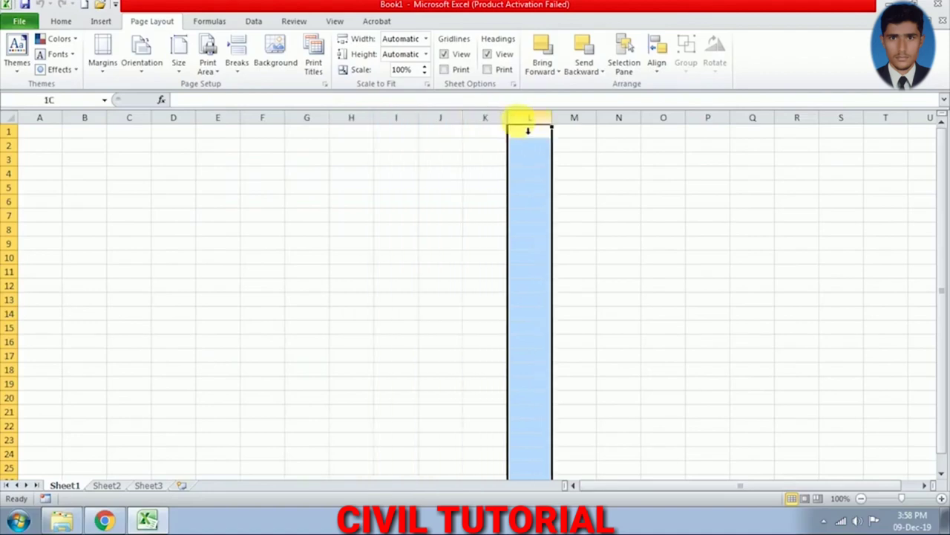
{"action": "left_click", "coordinate": [568, 129]}
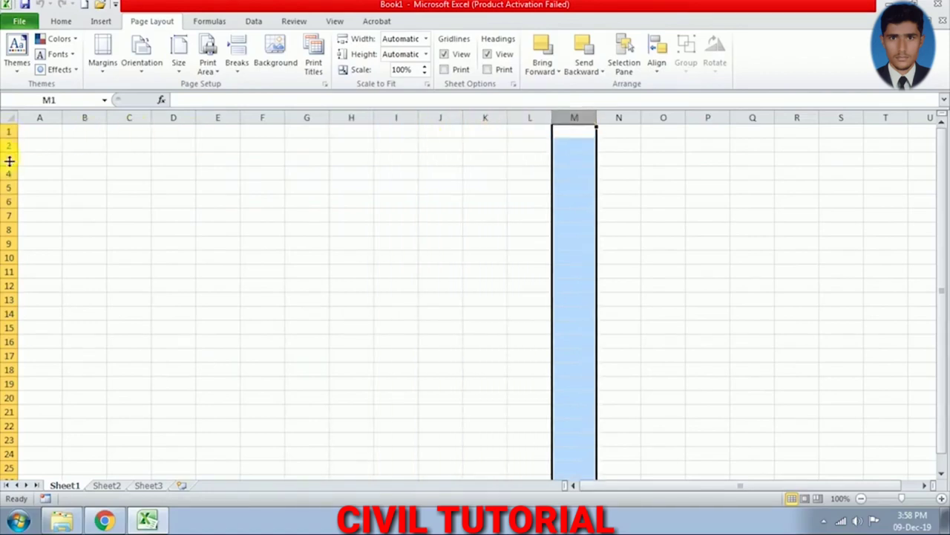
- Select whole rows 1 through 7 in turn, then pick cell C10
{"action": "left_click", "coordinate": [13, 131]}
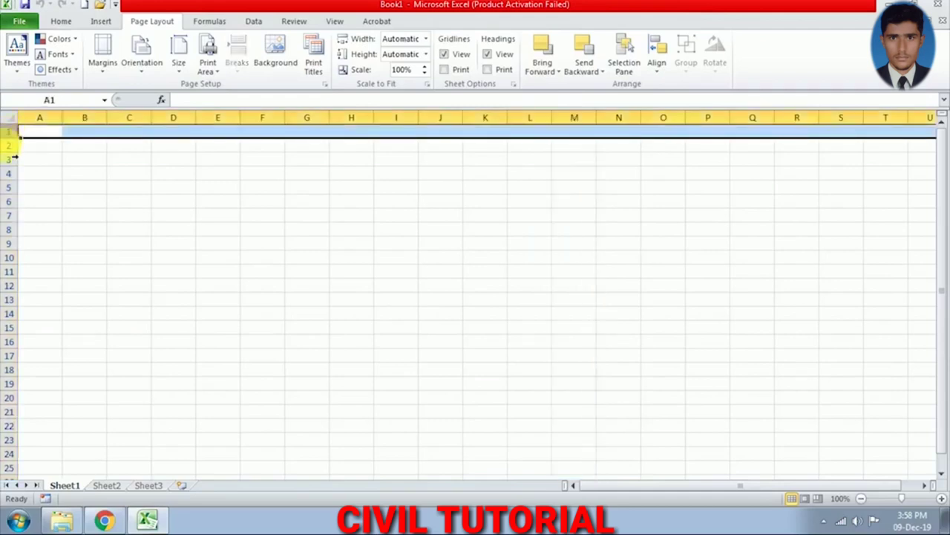
{"action": "left_click", "coordinate": [13, 147]}
{"action": "left_click", "coordinate": [13, 159]}
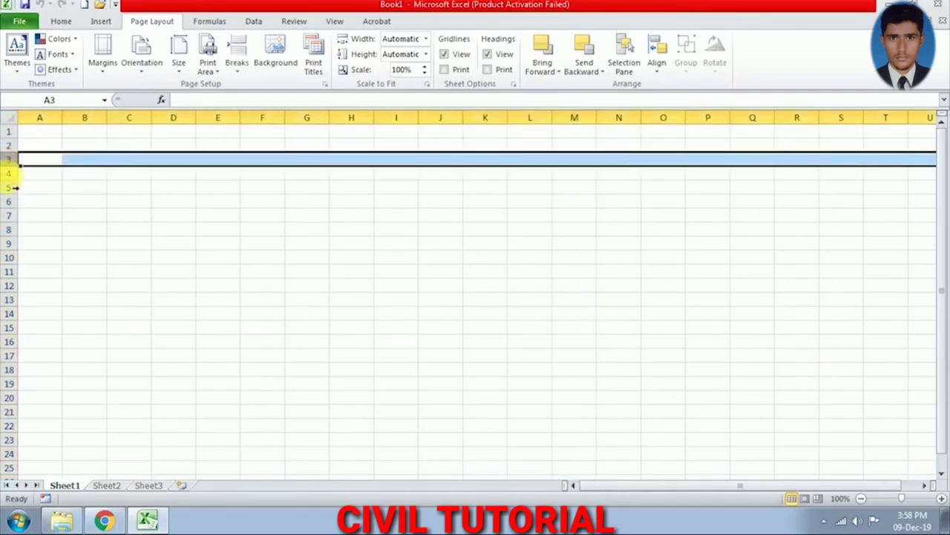
{"action": "left_click", "coordinate": [13, 174]}
{"action": "left_click", "coordinate": [13, 188]}
{"action": "left_click", "coordinate": [14, 202]}
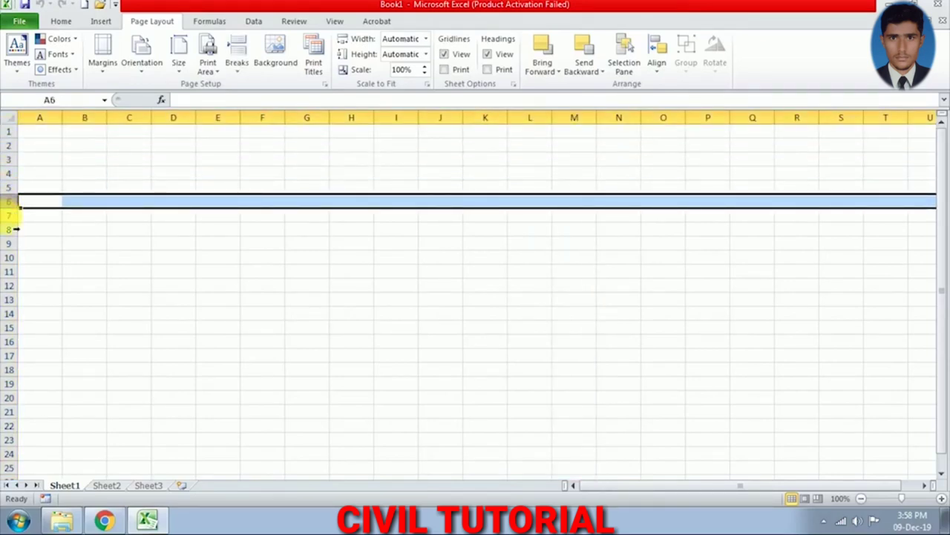
{"action": "left_click", "coordinate": [14, 216]}
{"action": "left_click", "coordinate": [129, 256]}
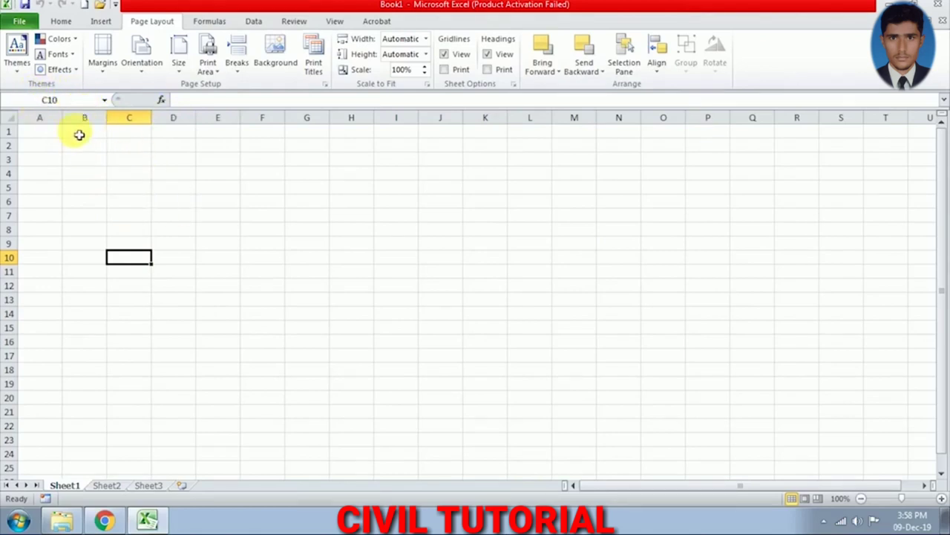
{"action": "left_click", "coordinate": [262, 216]}
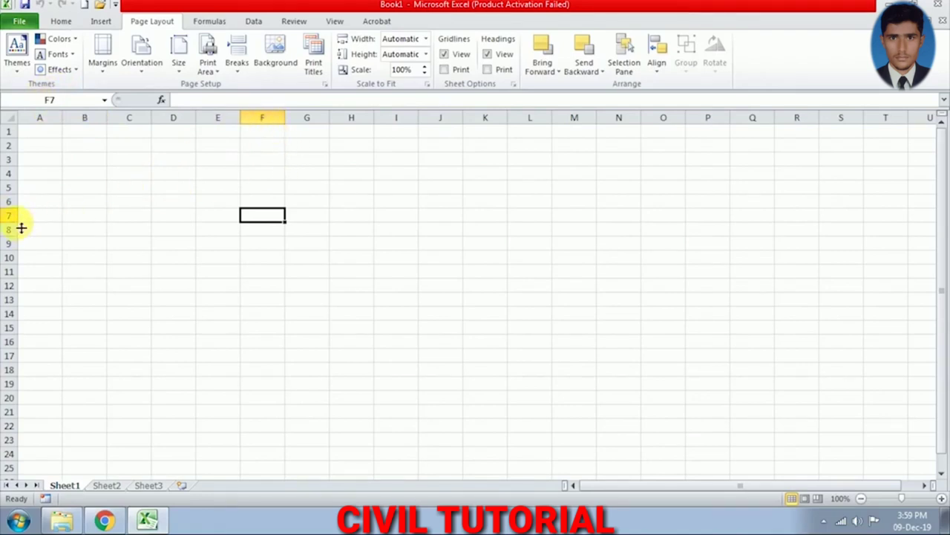
{"action": "left_click", "coordinate": [444, 312]}
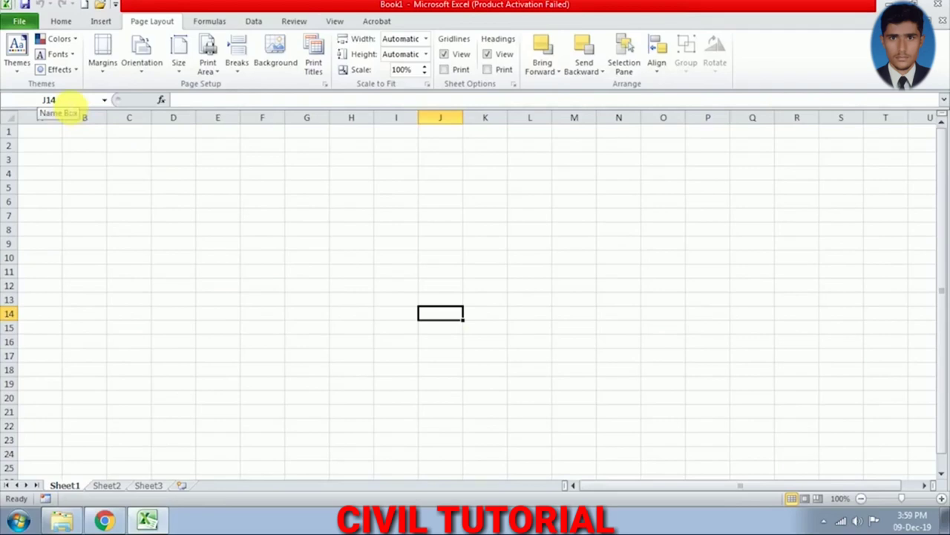
{"action": "left_click", "coordinate": [349, 230]}
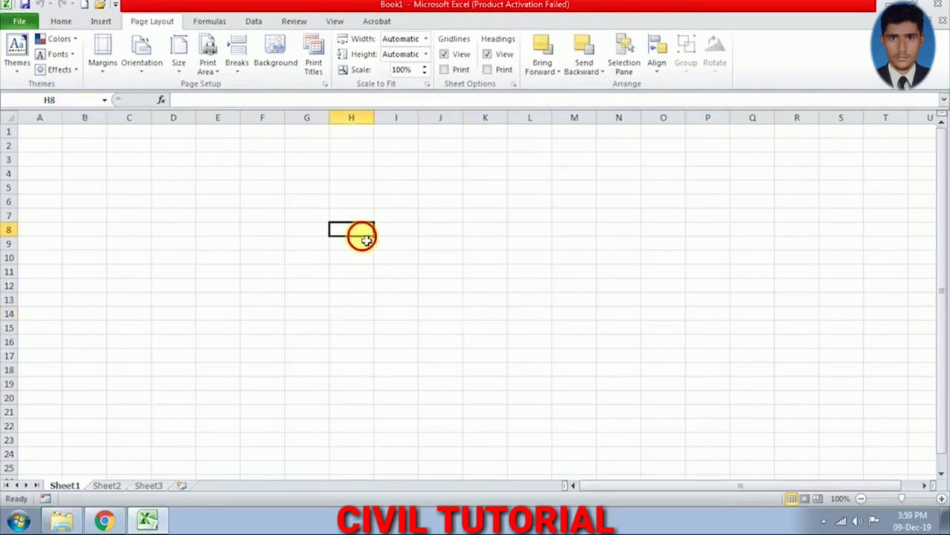
{"action": "left_click", "coordinate": [619, 260]}
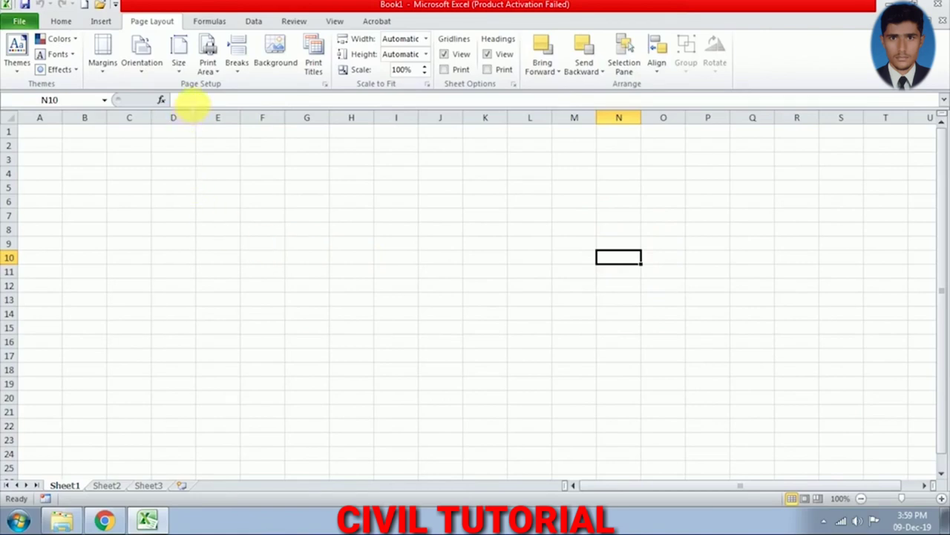
{"action": "left_click", "coordinate": [192, 101]}
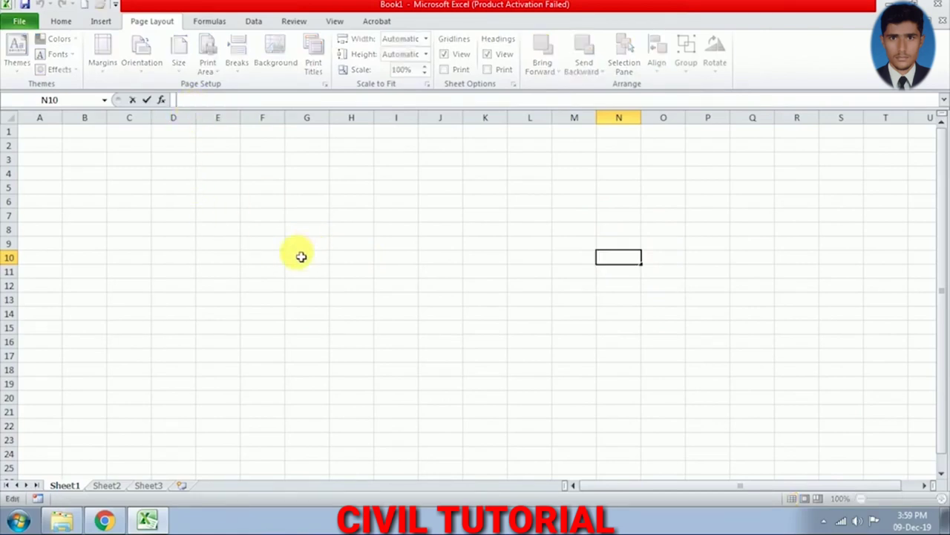
{"action": "left_click", "coordinate": [314, 202]}
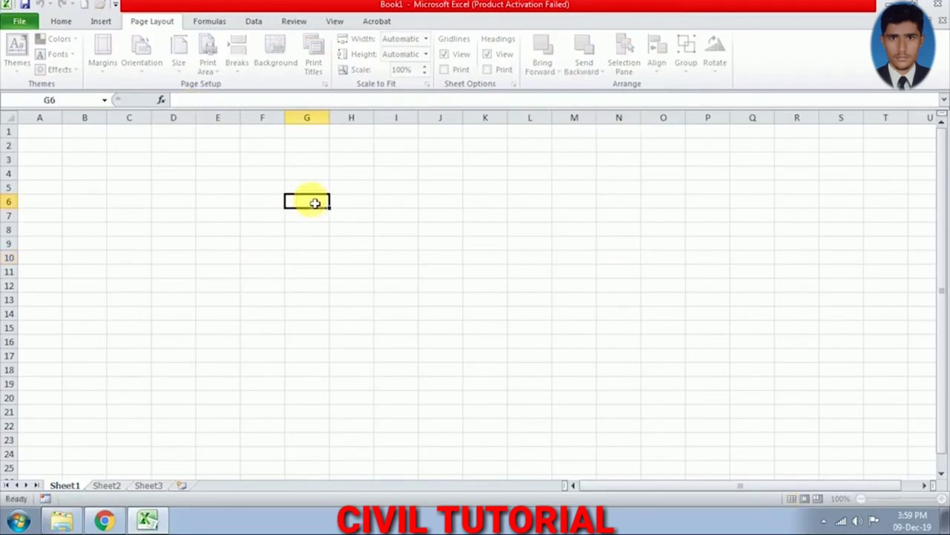
{"action": "left_click", "coordinate": [313, 257]}
{"action": "left_click", "coordinate": [225, 217]}
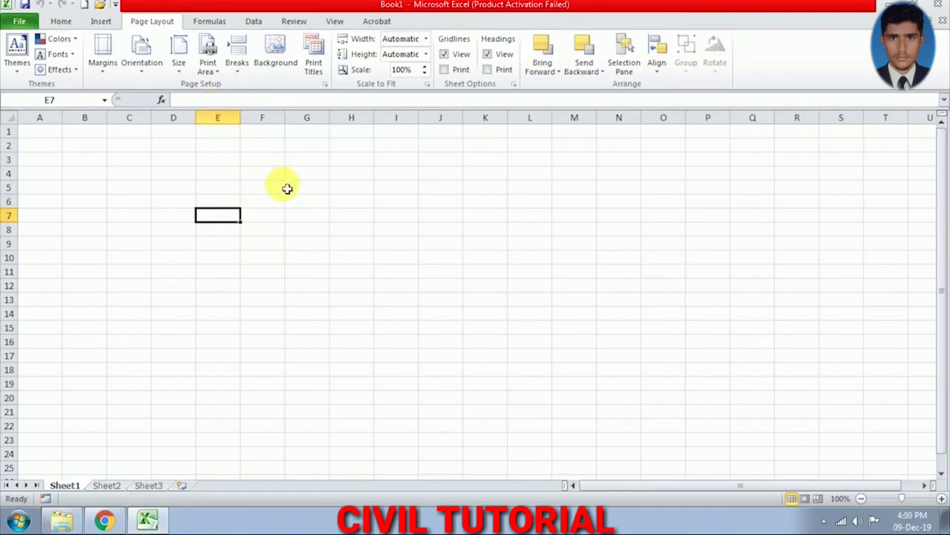
- Enter a sample name in E7 and 123456 in H9
{"action": "type", "text": "komal"}
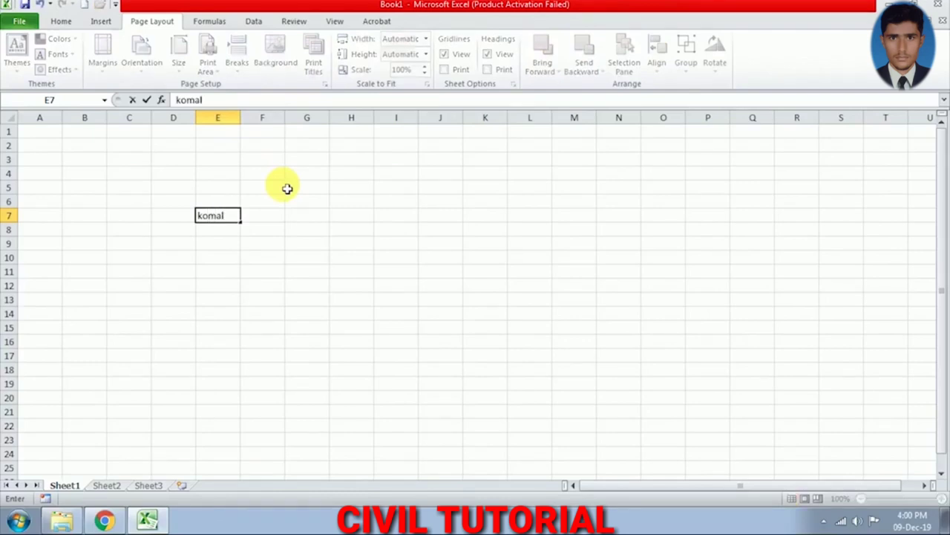
{"action": "left_click", "coordinate": [233, 301]}
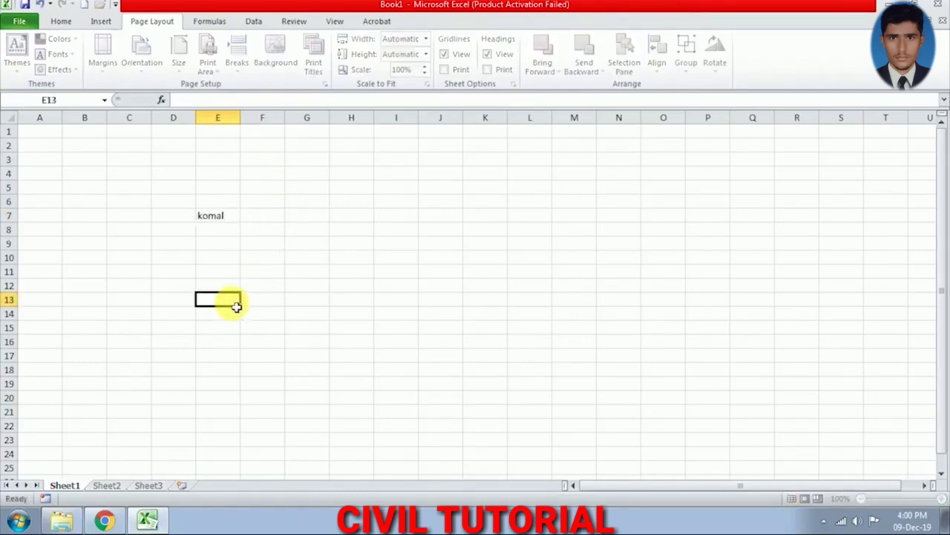
{"action": "left_click", "coordinate": [232, 215]}
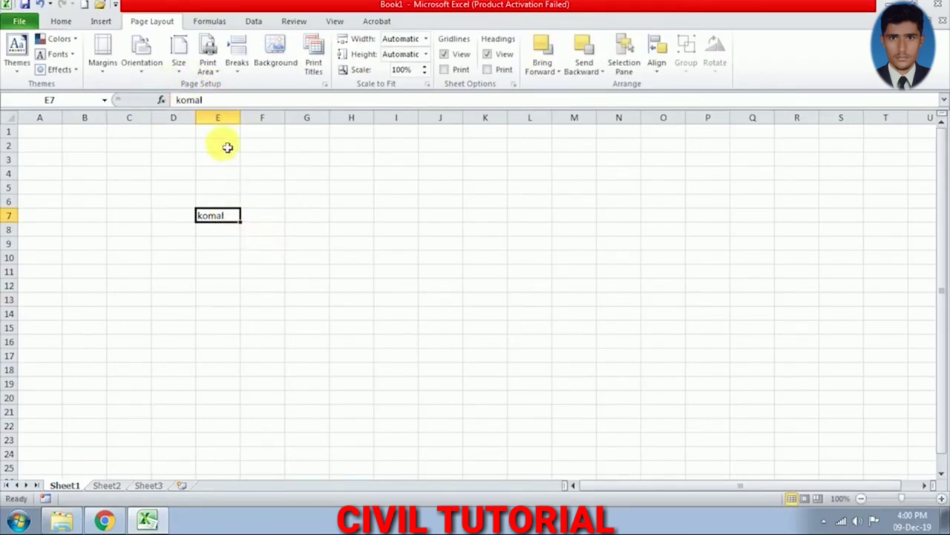
{"action": "left_click", "coordinate": [361, 246]}
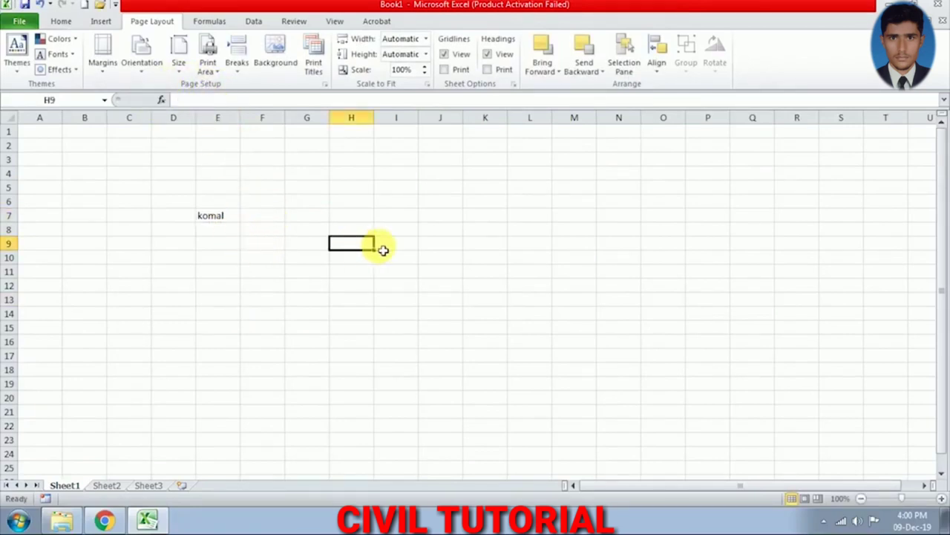
{"action": "type", "text": "12345"}
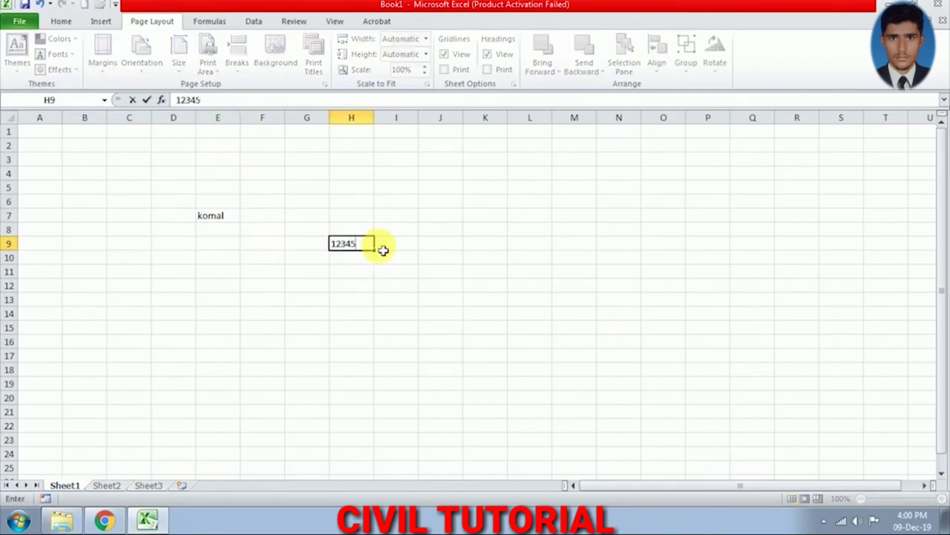
{"action": "type", "text": "6"}
{"action": "left_click", "coordinate": [351, 339]}
{"action": "left_click", "coordinate": [357, 250]}
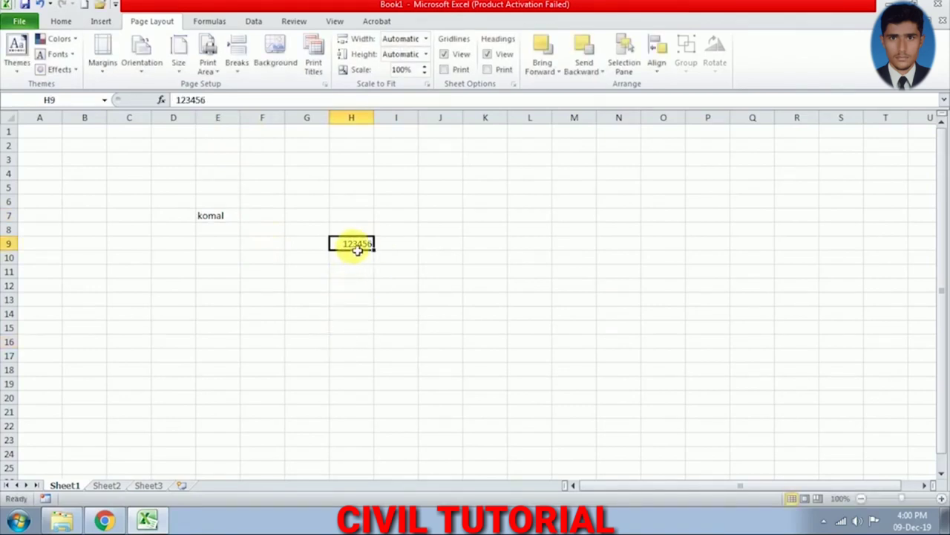
- Enter 78945 in J9, then reselect E7
{"action": "left_click", "coordinate": [450, 249]}
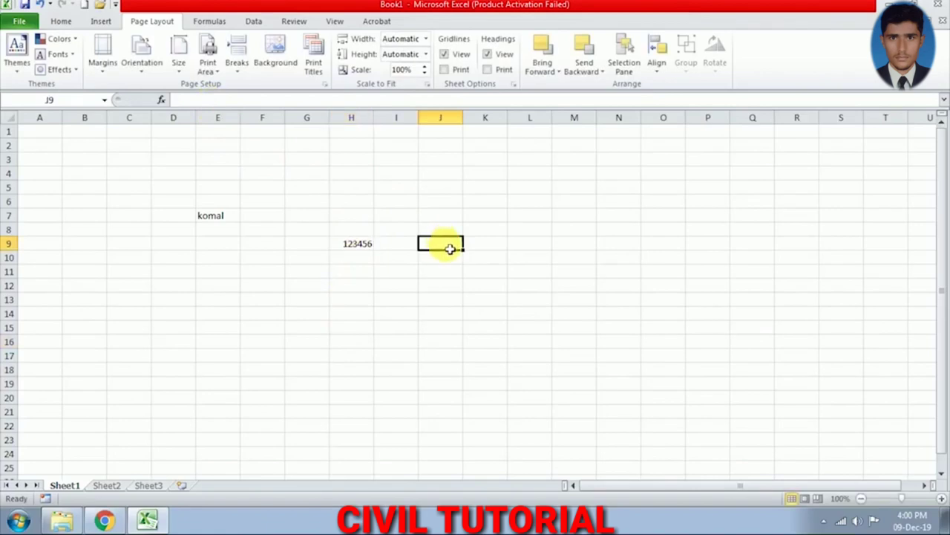
{"action": "type", "text": "78945"}
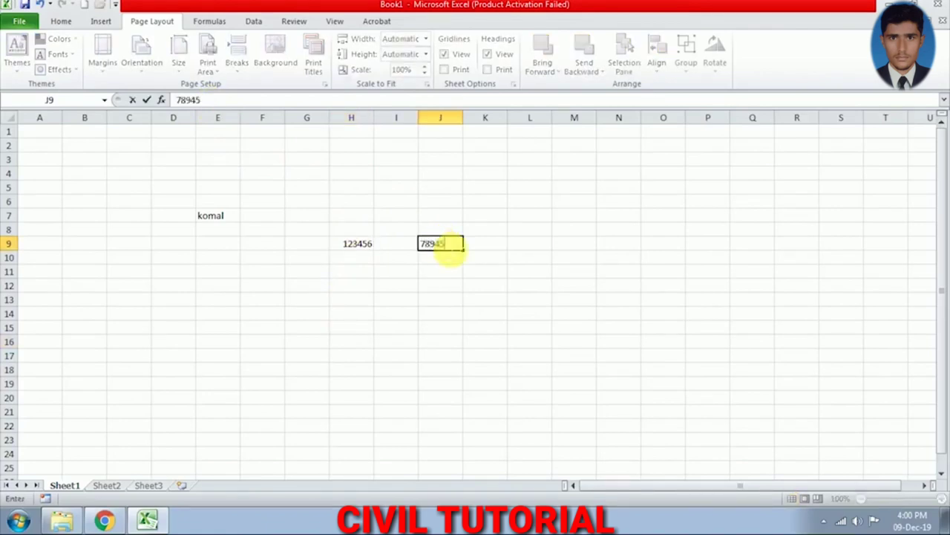
{"action": "left_click", "coordinate": [435, 342]}
{"action": "left_click", "coordinate": [453, 248]}
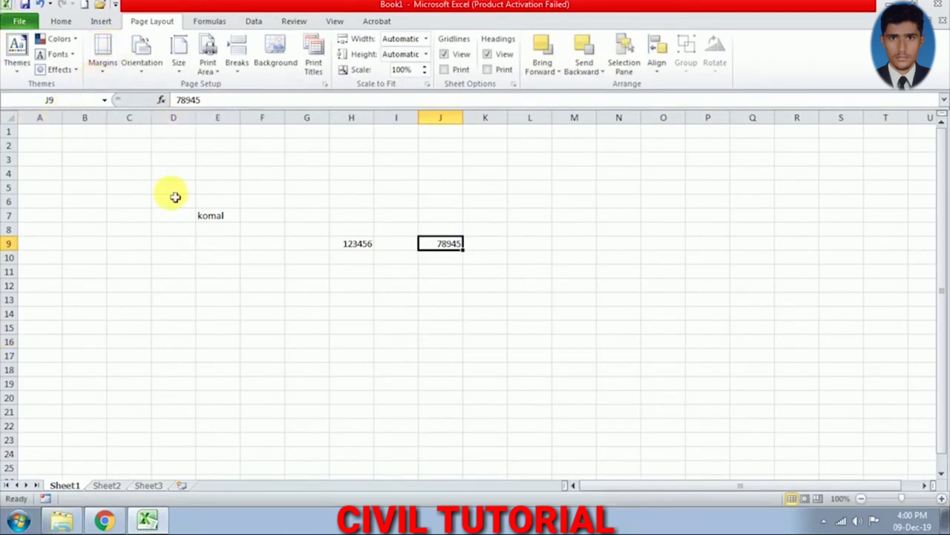
{"action": "left_click", "coordinate": [216, 217]}
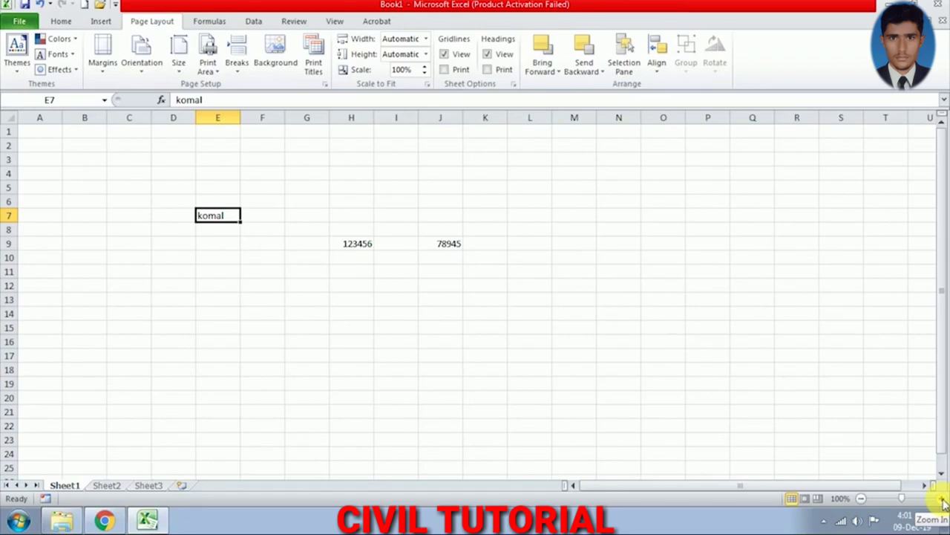
{"action": "left_click", "coordinate": [942, 499]}
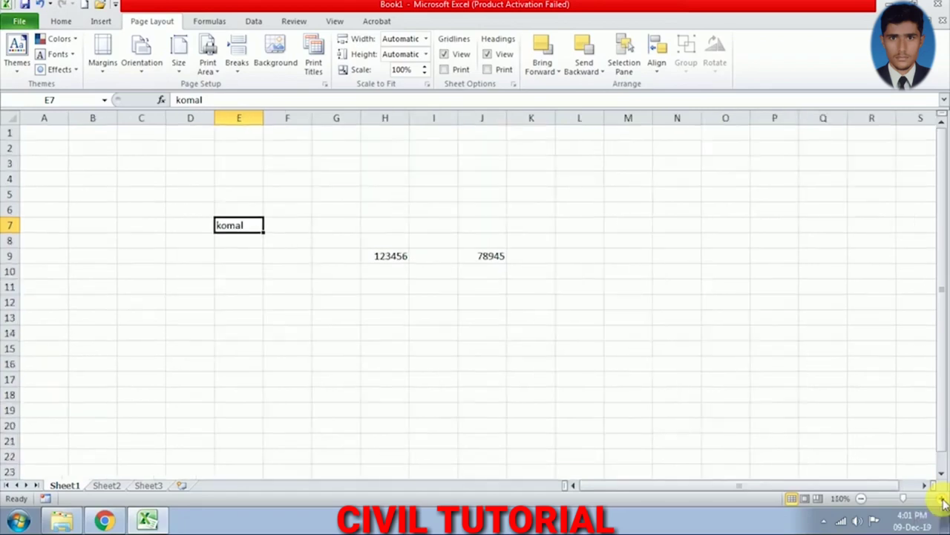
{"action": "left_click", "coordinate": [942, 500]}
{"action": "left_click", "coordinate": [942, 499]}
{"action": "left_click", "coordinate": [942, 500]}
{"action": "left_click", "coordinate": [942, 499]}
{"action": "left_click", "coordinate": [942, 500]}
{"action": "left_click", "coordinate": [941, 500]}
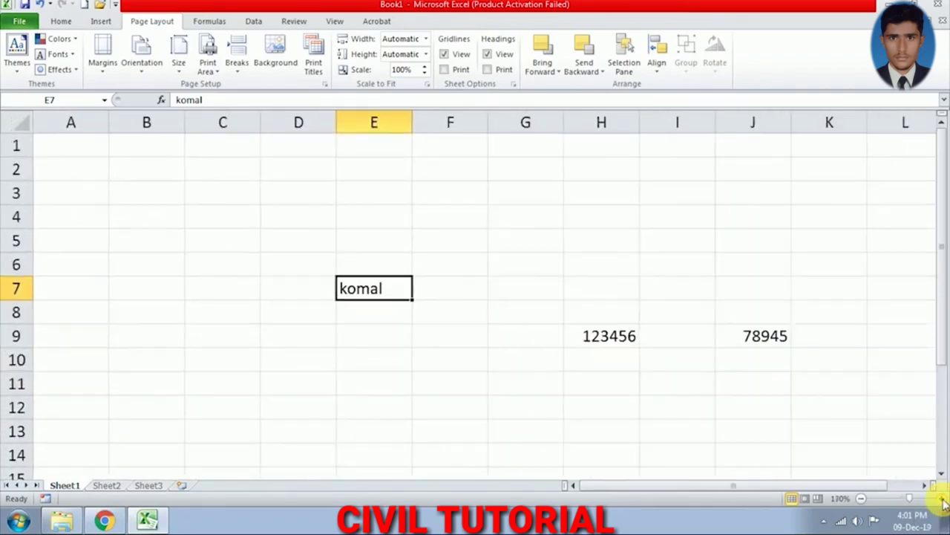
{"action": "left_click", "coordinate": [942, 500]}
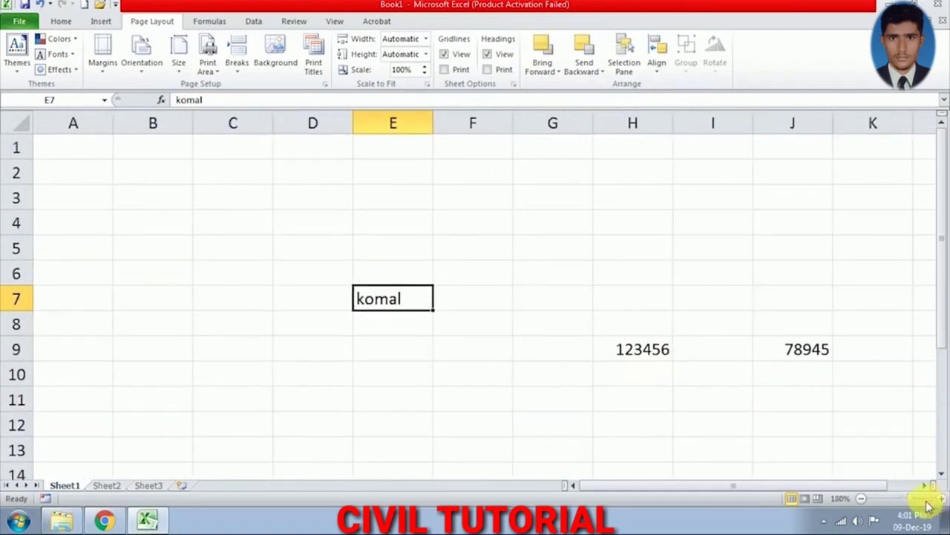
{"action": "left_click", "coordinate": [864, 502]}
{"action": "left_click", "coordinate": [864, 502]}
{"action": "left_click", "coordinate": [863, 502]}
{"action": "left_click", "coordinate": [863, 502]}
{"action": "left_click", "coordinate": [863, 502]}
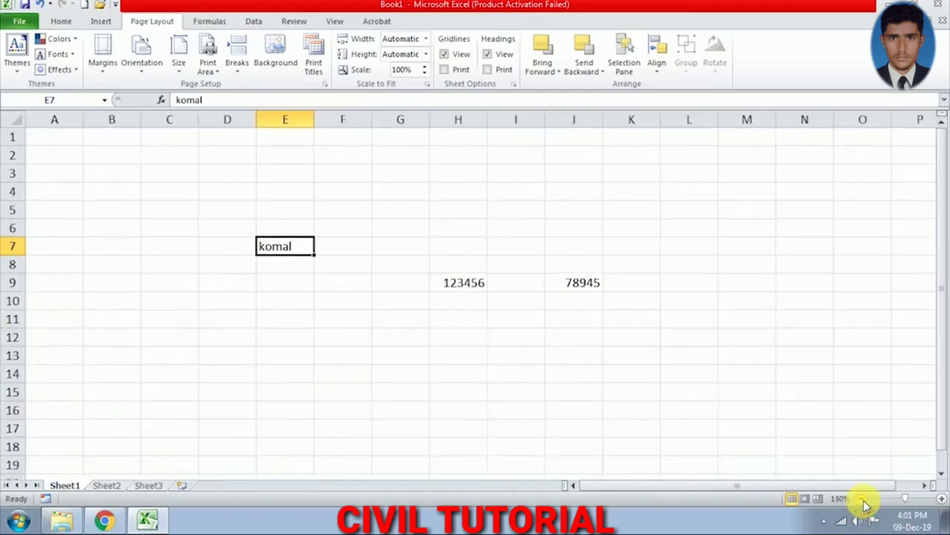
{"action": "left_click", "coordinate": [864, 501]}
{"action": "left_click", "coordinate": [864, 502]}
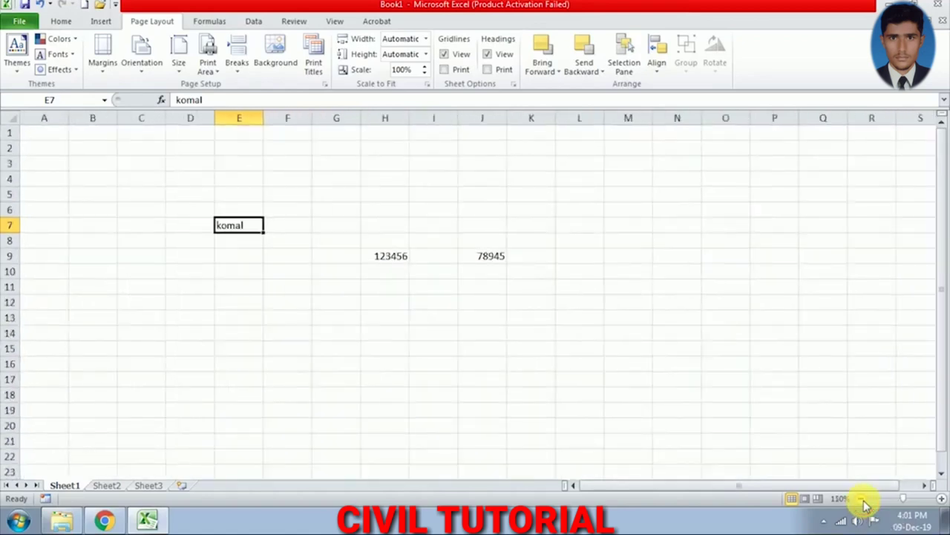
{"action": "left_click", "coordinate": [864, 502]}
{"action": "left_click", "coordinate": [863, 502]}
{"action": "left_click", "coordinate": [863, 502]}
{"action": "left_click", "coordinate": [863, 502]}
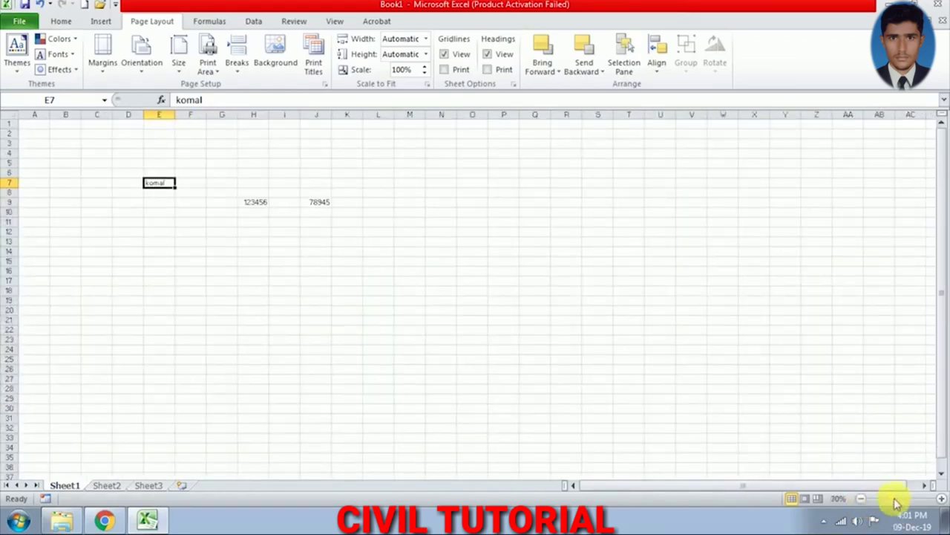
{"action": "left_click", "coordinate": [940, 500]}
{"action": "left_click", "coordinate": [940, 499]}
{"action": "left_click", "coordinate": [940, 499]}
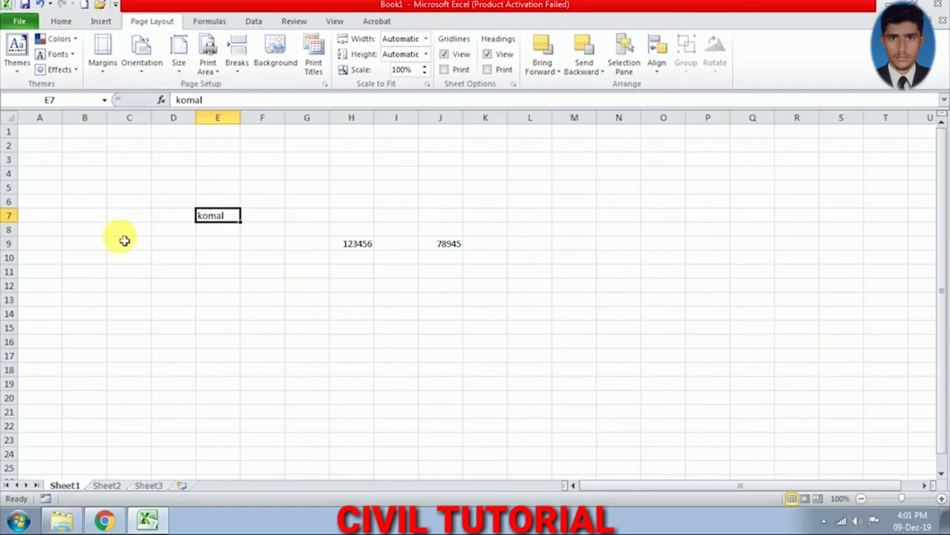
- Delete the contents of block D5:K11, then select cell A1
{"action": "left_click", "coordinate": [84, 161]}
{"action": "left_click_drag", "start_coordinate": [172, 188], "coordinate": [484, 272]}
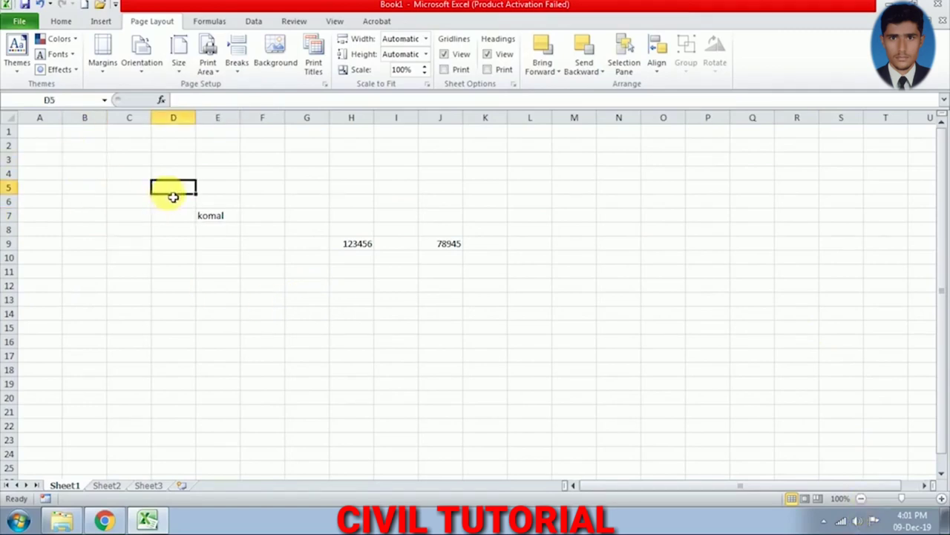
{"action": "key", "text": "Delete"}
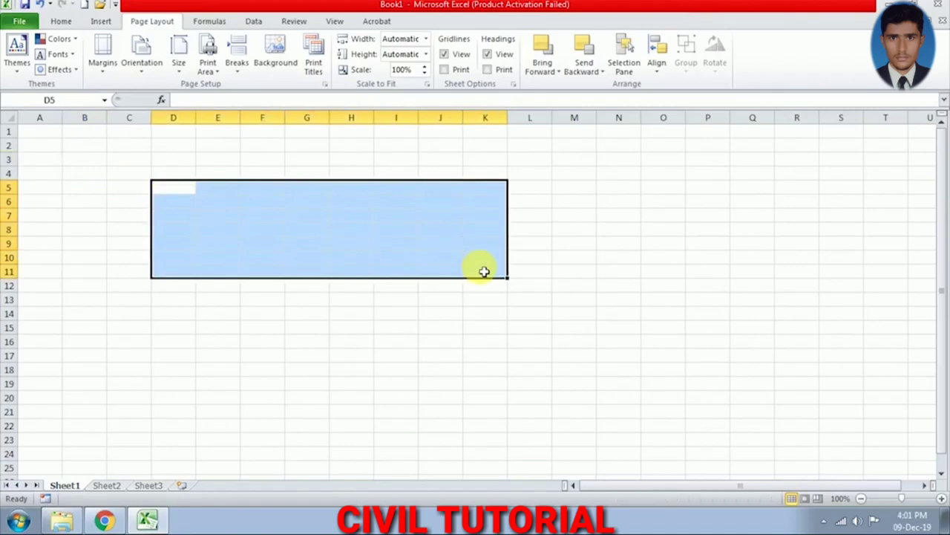
{"action": "left_click", "coordinate": [90, 174]}
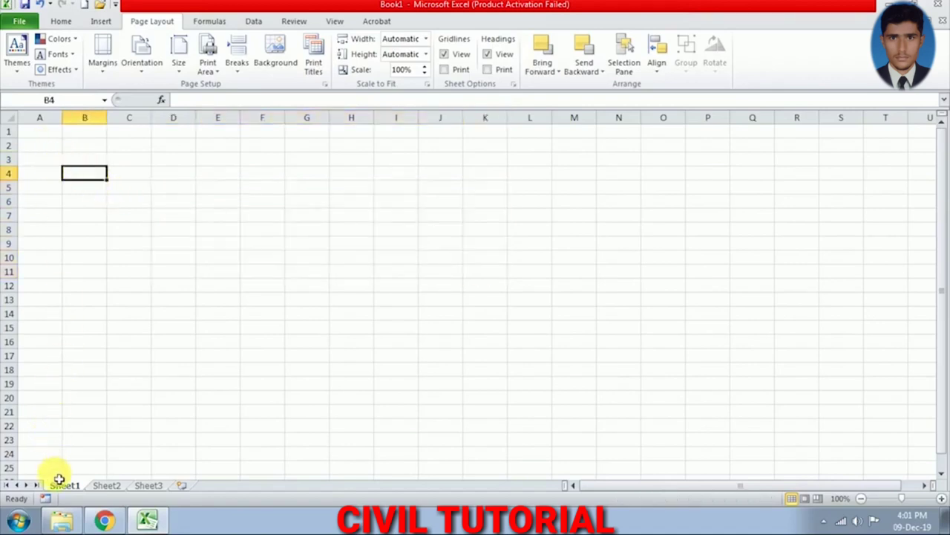
{"action": "left_click", "coordinate": [39, 137]}
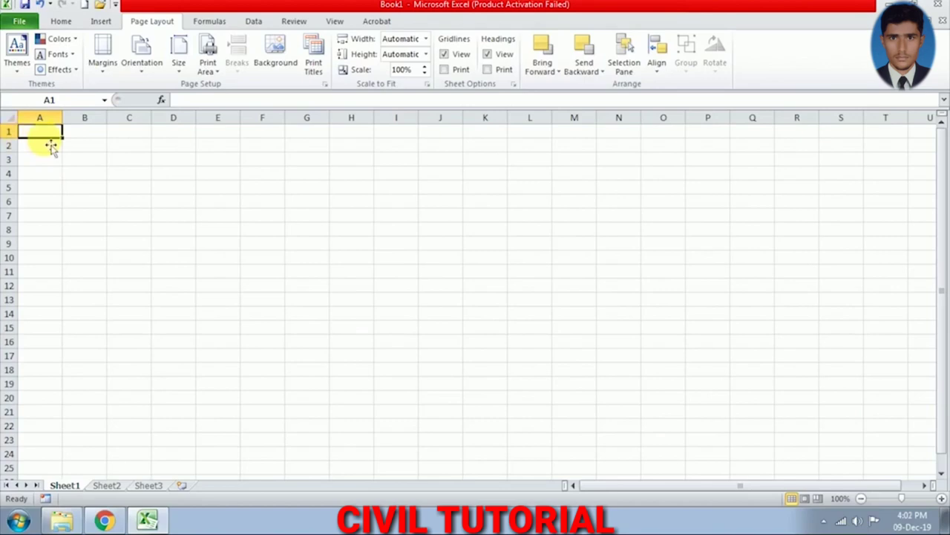
{"action": "key", "text": "ctrl+Down"}
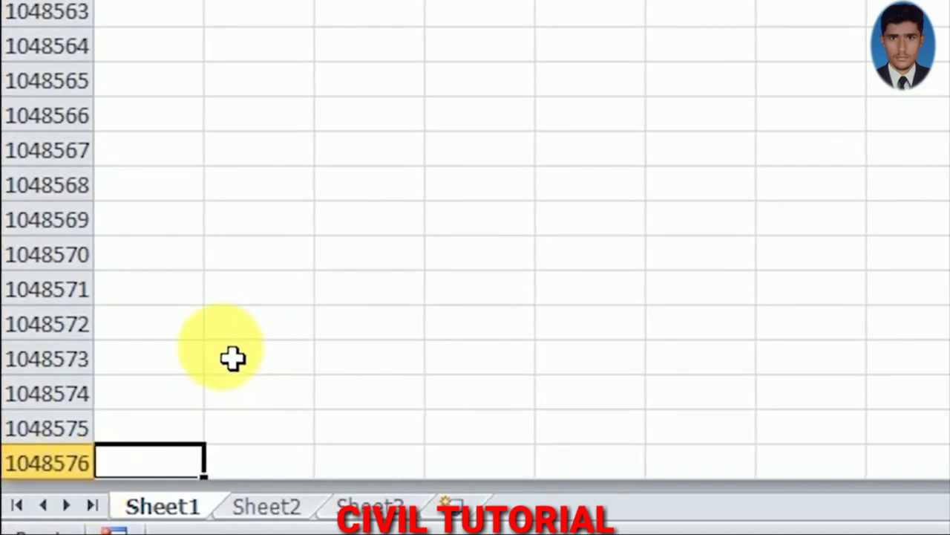
{"action": "key", "text": "ctrl+Up"}
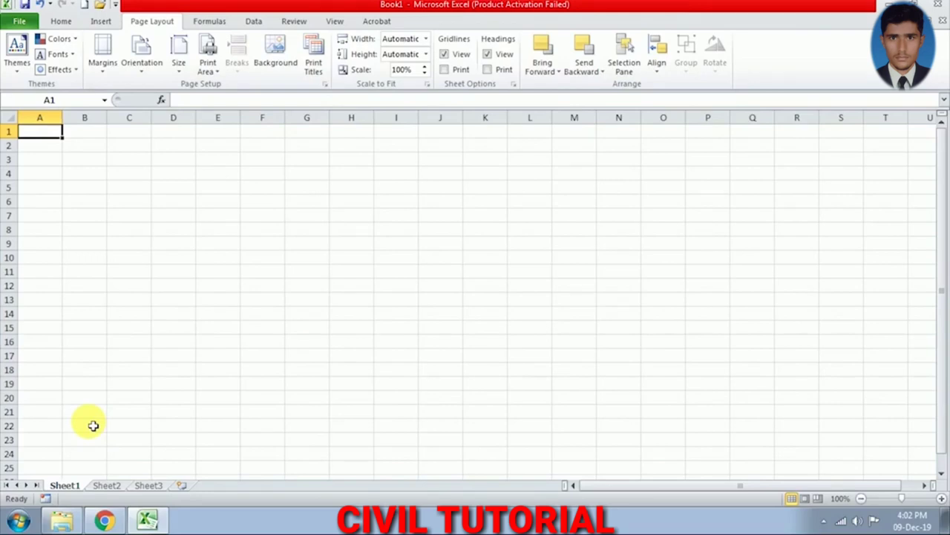
{"action": "left_click", "coordinate": [130, 117]}
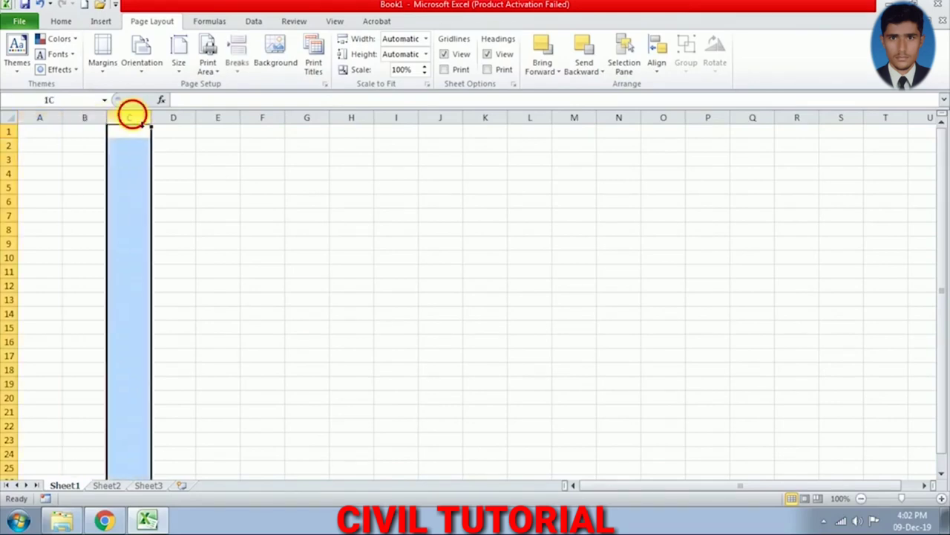
{"action": "left_click", "coordinate": [175, 117]}
{"action": "left_click", "coordinate": [216, 119]}
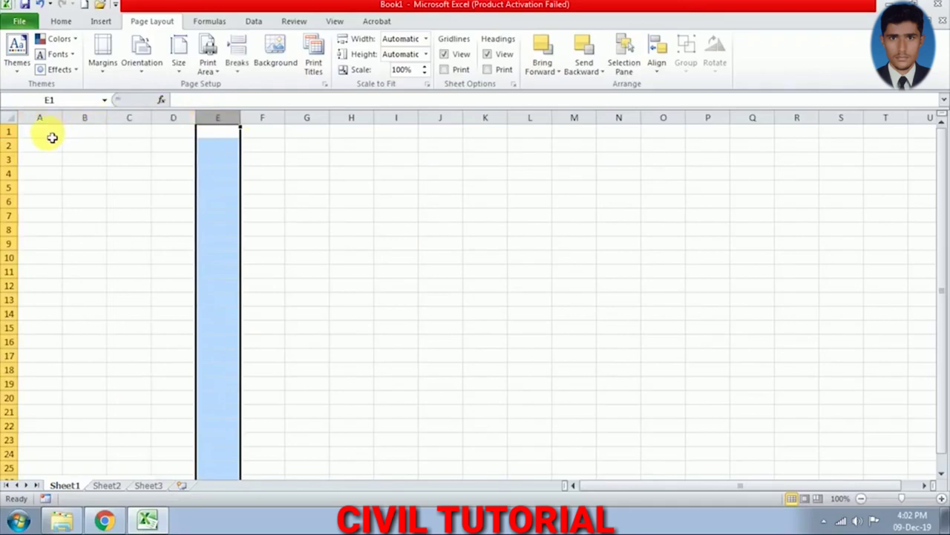
{"action": "left_click", "coordinate": [43, 132]}
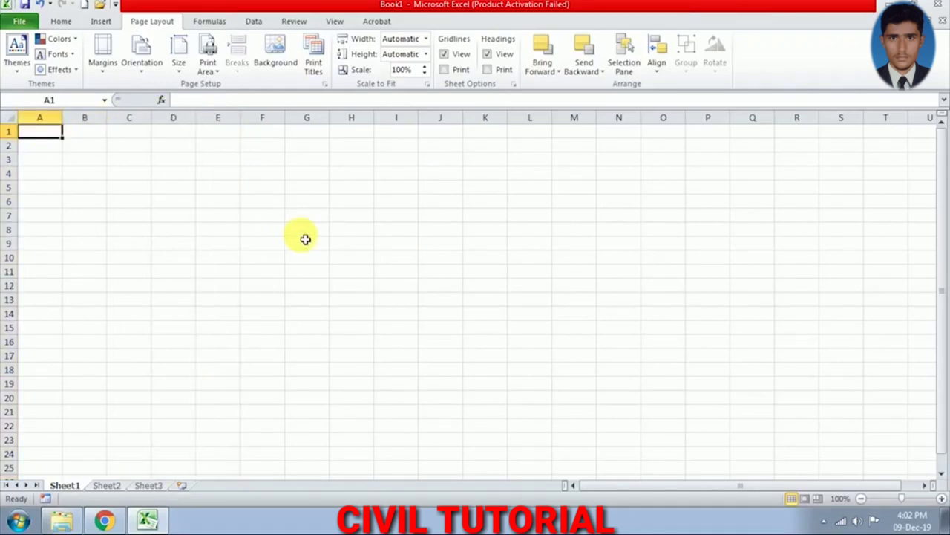
- Jump to the last column XFD, then back to the start of the sheet
{"action": "key", "text": "ctrl+Right"}
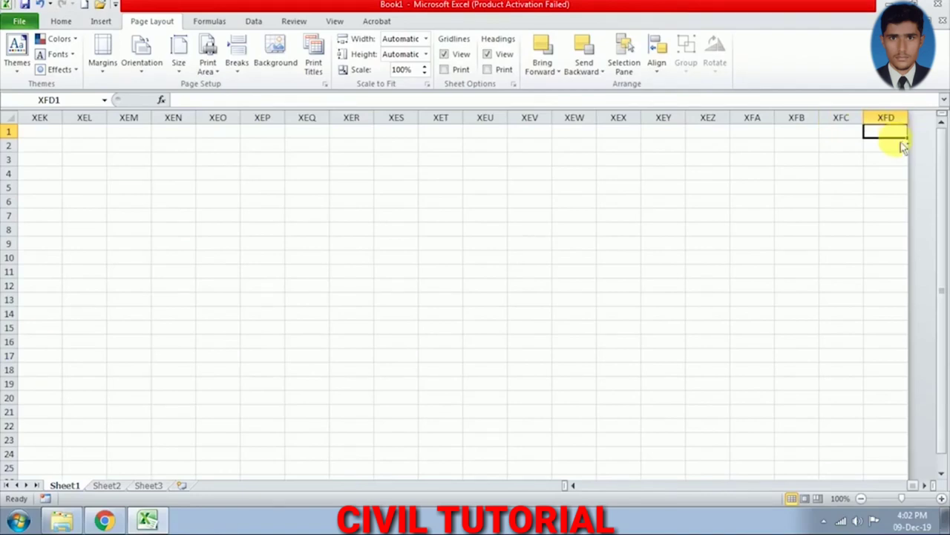
{"action": "key", "text": "ctrl+Home"}
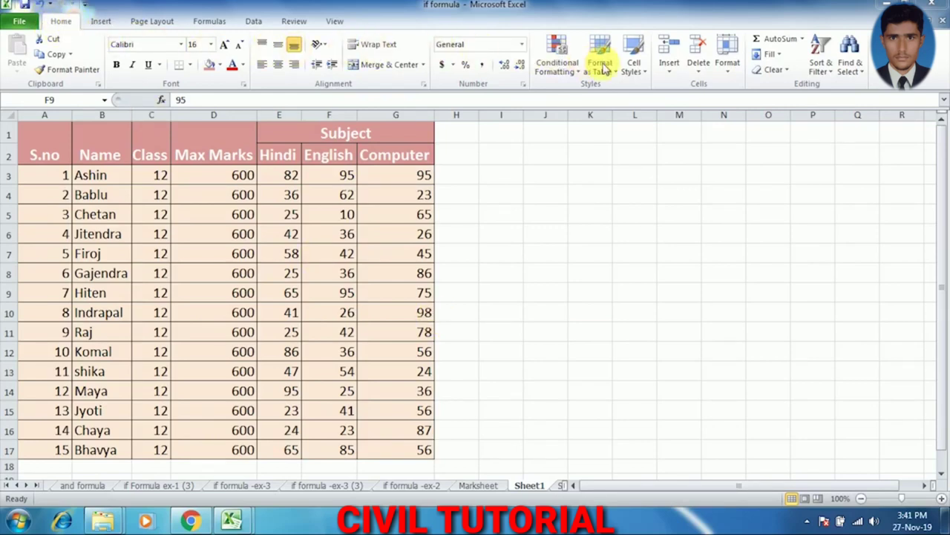
{"action": "left_click", "coordinate": [670, 70]}
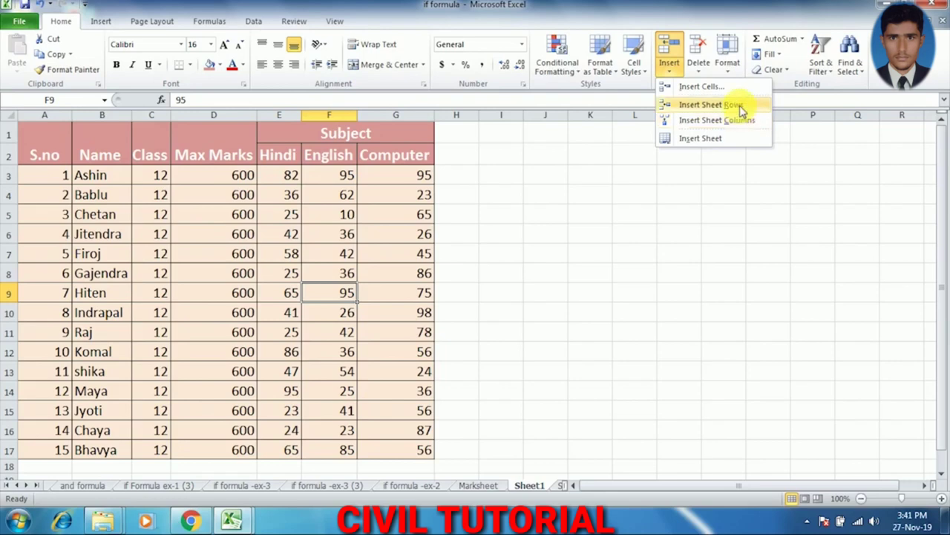
{"action": "left_click", "coordinate": [513, 223]}
{"action": "left_click", "coordinate": [407, 187]}
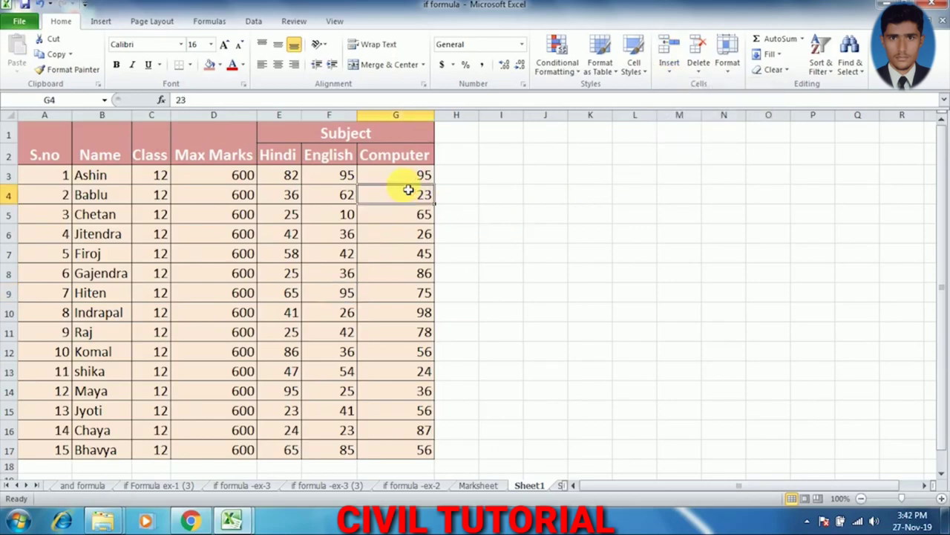
{"action": "left_click", "coordinate": [347, 178]}
{"action": "left_click", "coordinate": [349, 213]}
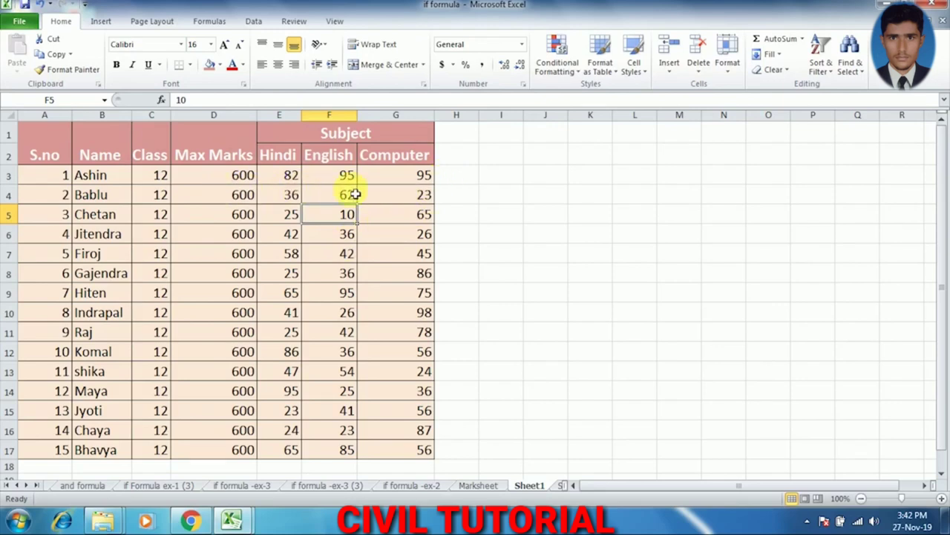
{"action": "left_click", "coordinate": [289, 178]}
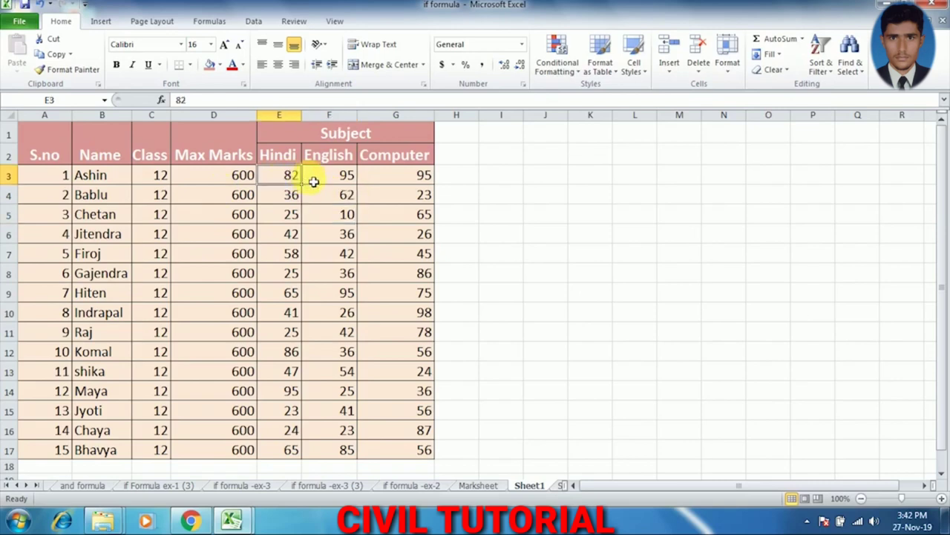
{"action": "left_click", "coordinate": [315, 178]}
{"action": "left_click", "coordinate": [403, 181]}
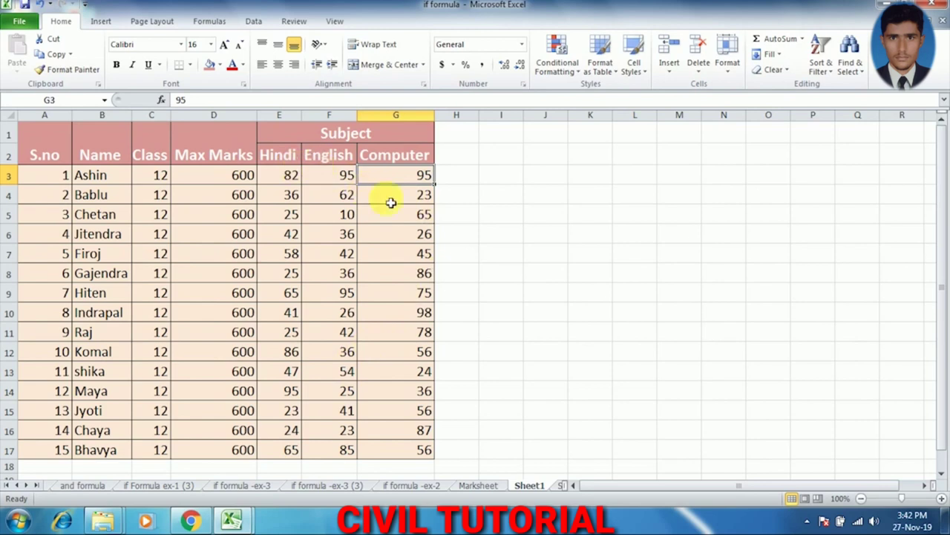
{"action": "left_click", "coordinate": [338, 181]}
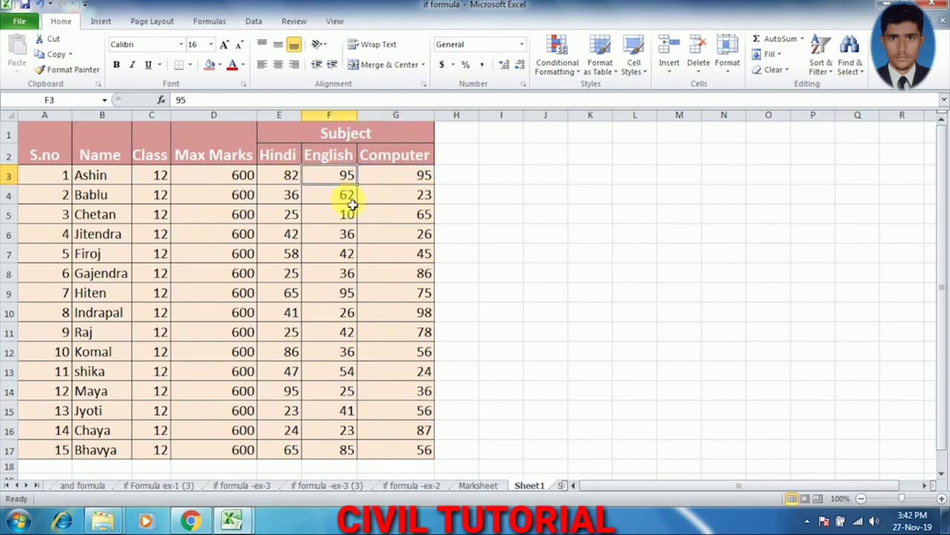
{"action": "left_click", "coordinate": [670, 72]}
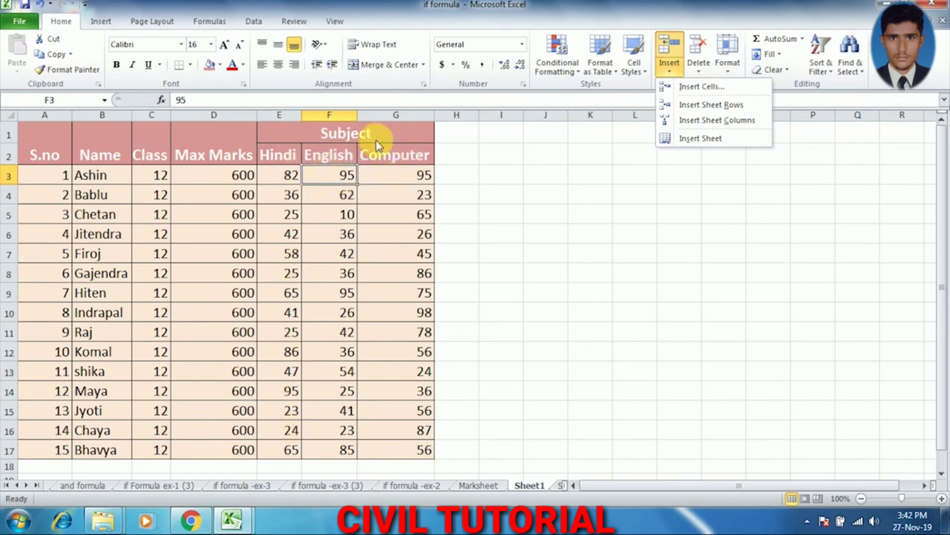
{"action": "left_click", "coordinate": [395, 176]}
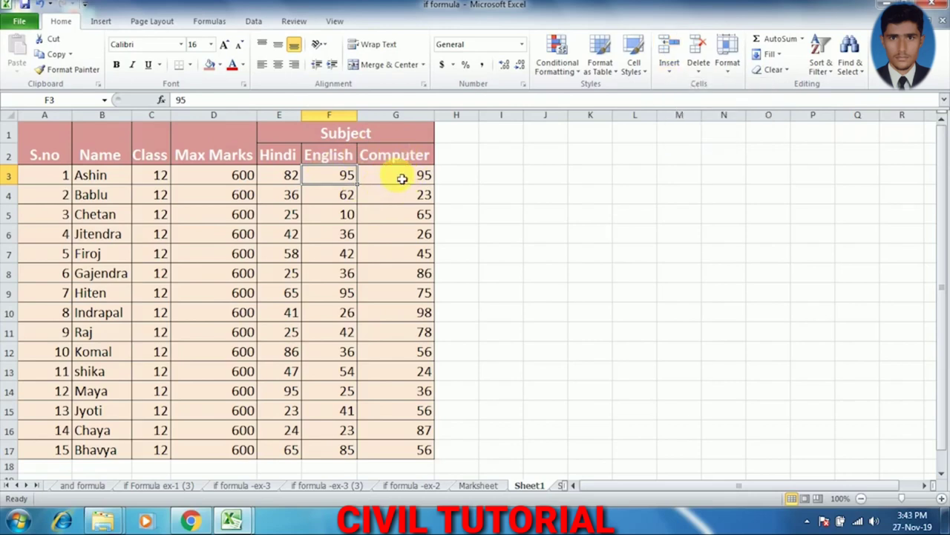
{"action": "left_click", "coordinate": [401, 178]}
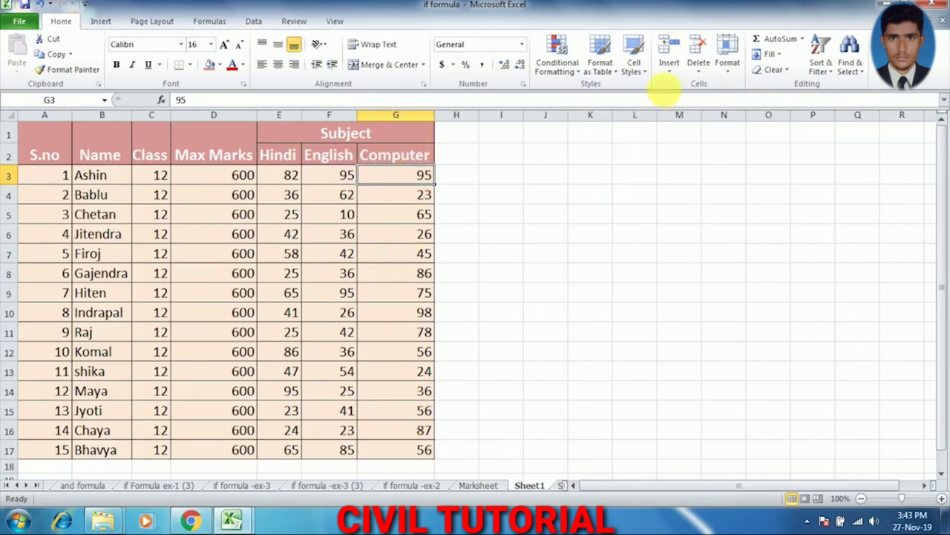
- Insert a blank column before Computer and head it 'Maths' in G2
{"action": "left_click", "coordinate": [672, 79]}
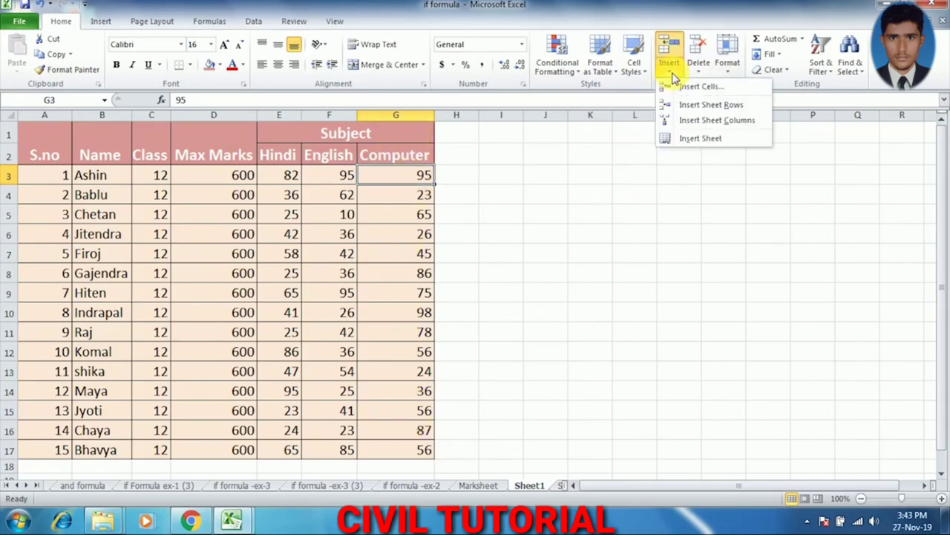
{"action": "left_click", "coordinate": [726, 120]}
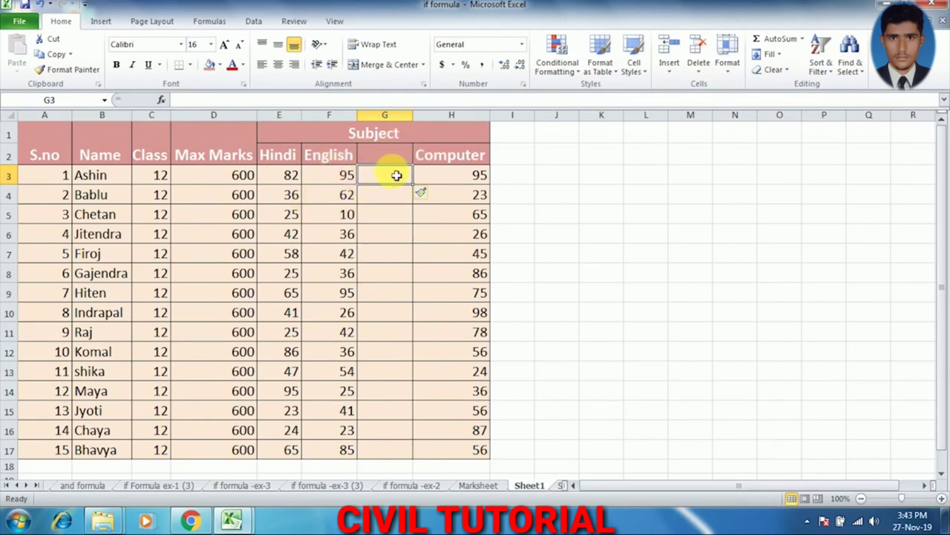
{"action": "left_click", "coordinate": [392, 160]}
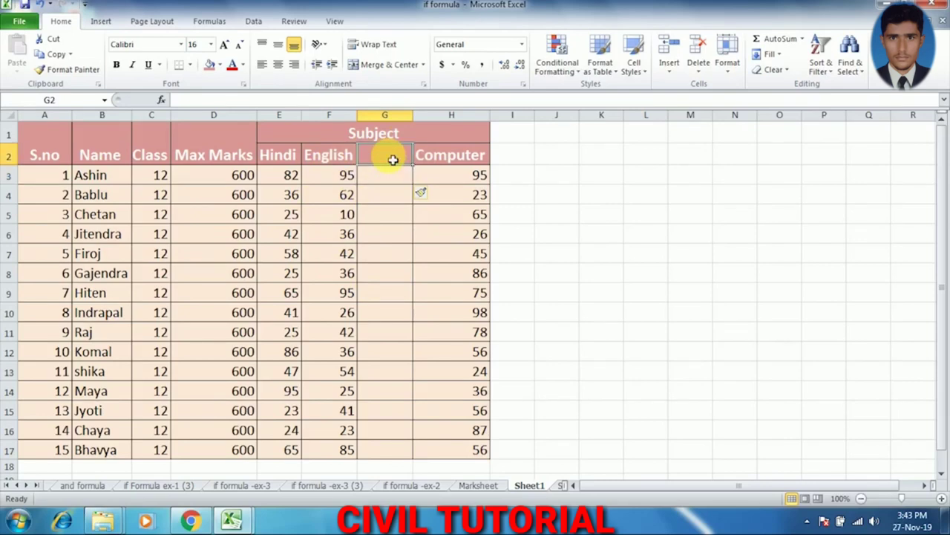
{"action": "type", "text": "M"}
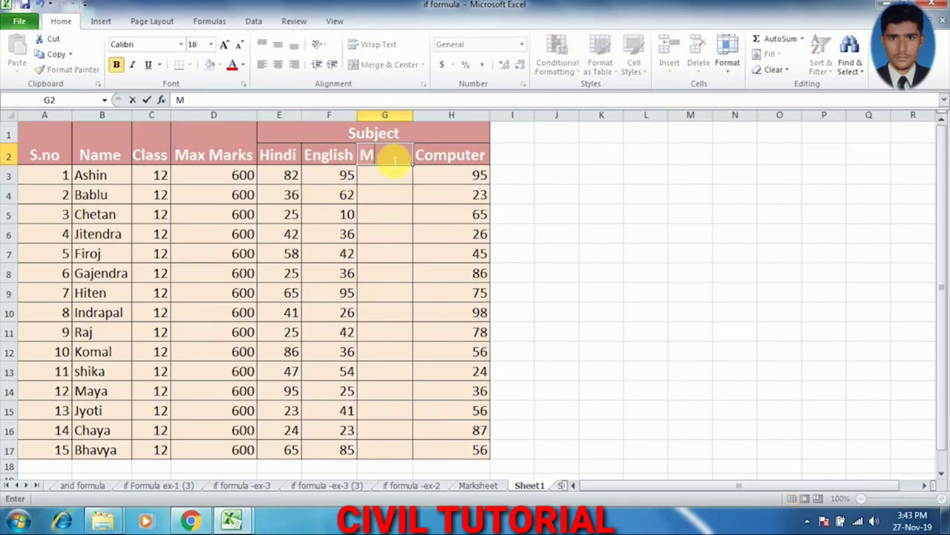
{"action": "type", "text": "aths"}
{"action": "left_click", "coordinate": [388, 215]}
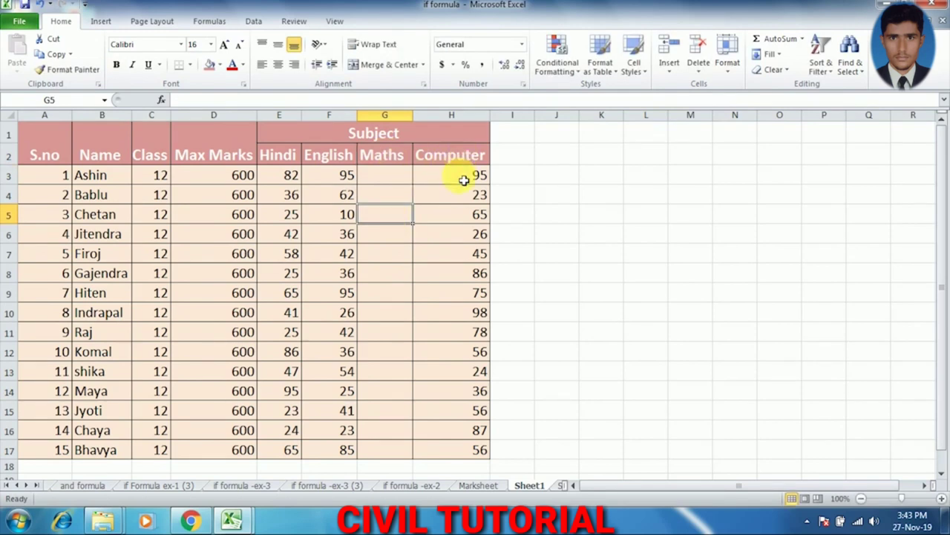
- Insert sheet columns at H3 and then I3 so two empty columns precede Computer
{"action": "left_click", "coordinate": [463, 180]}
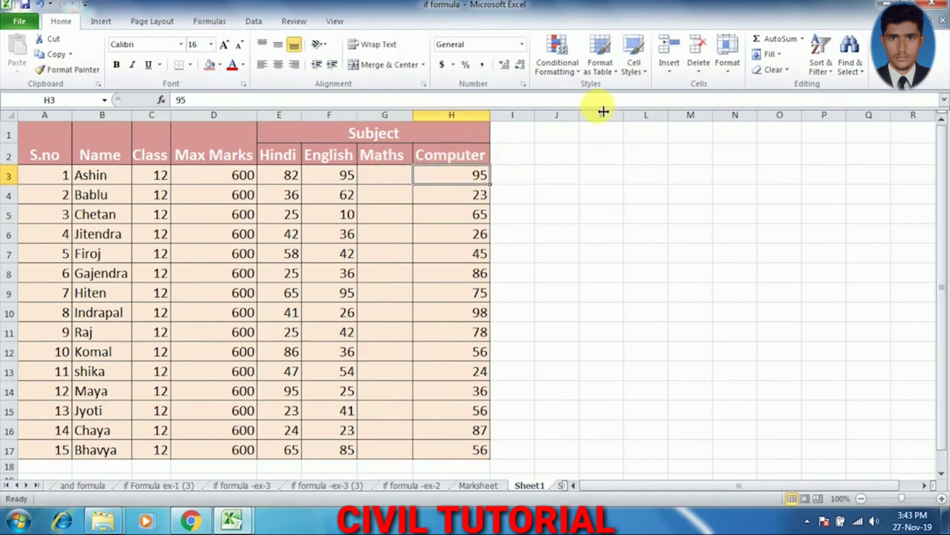
{"action": "left_click", "coordinate": [668, 71]}
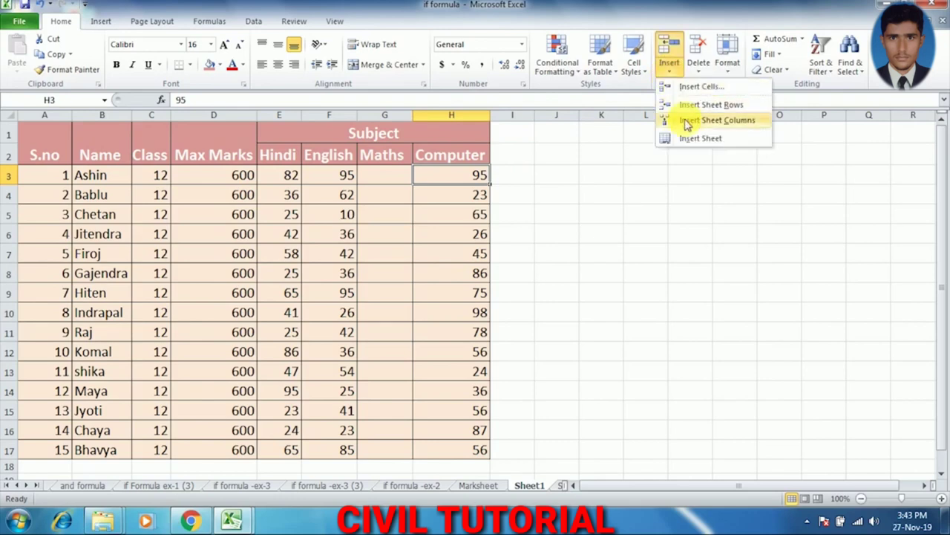
{"action": "left_click", "coordinate": [688, 123]}
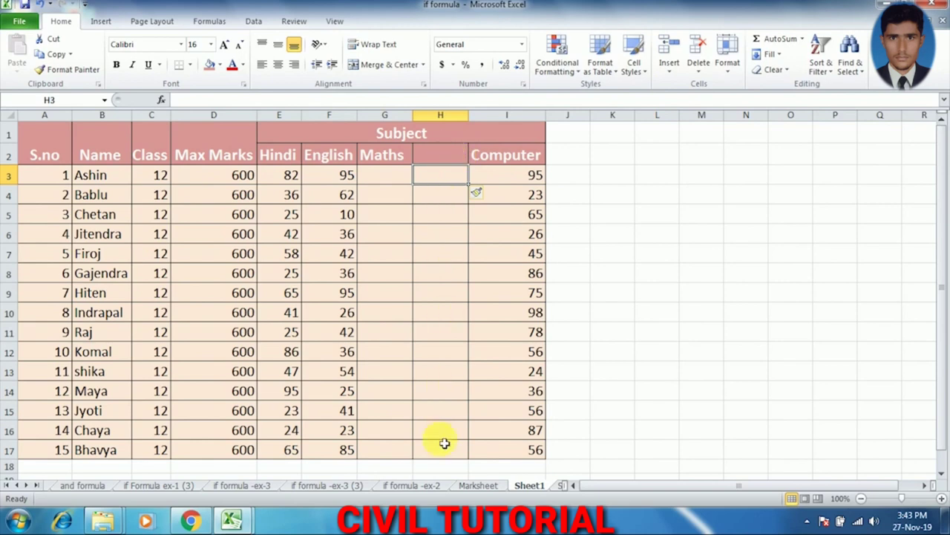
{"action": "left_click", "coordinate": [377, 176]}
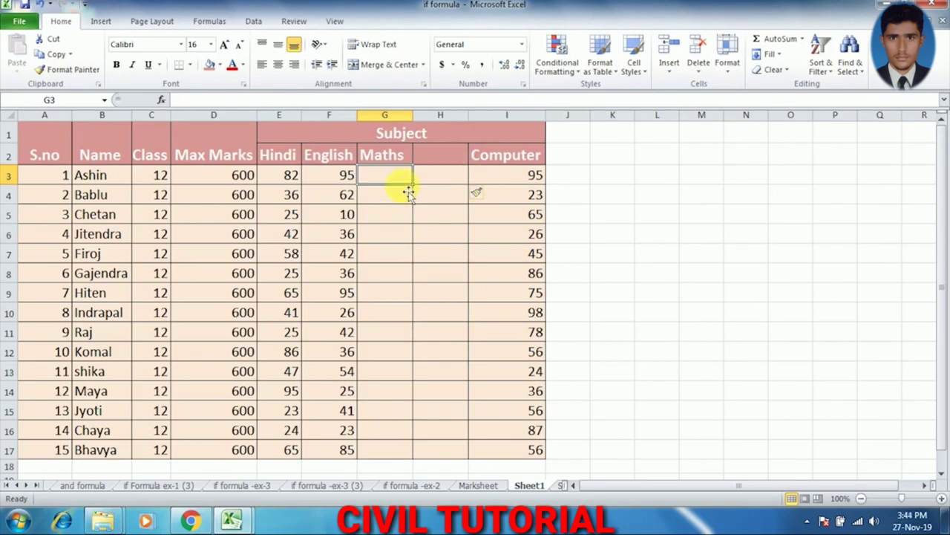
{"action": "left_click", "coordinate": [526, 175]}
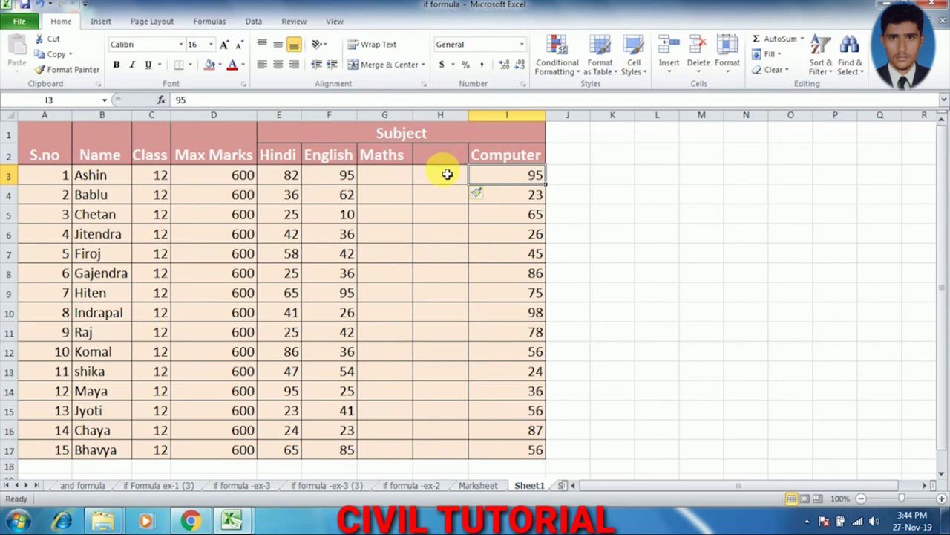
{"action": "left_click", "coordinate": [669, 70]}
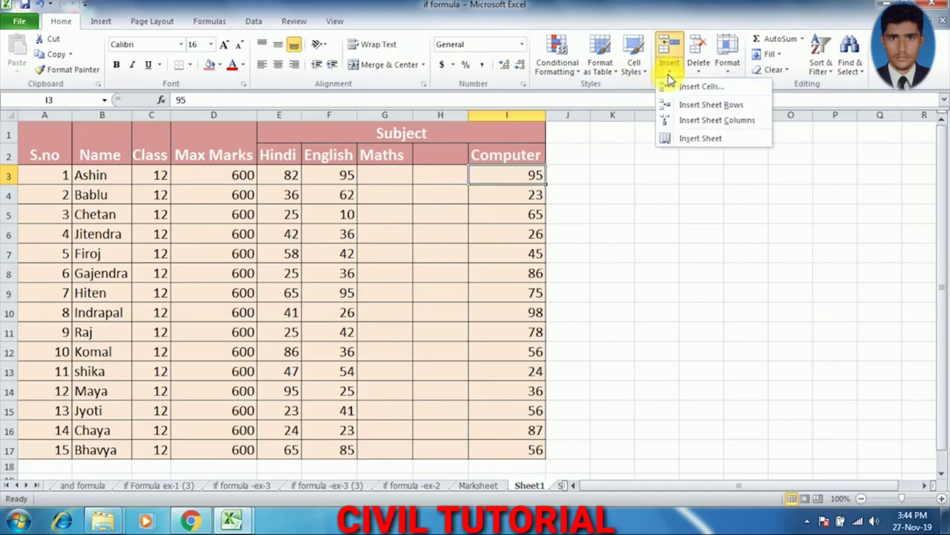
{"action": "left_click", "coordinate": [690, 120]}
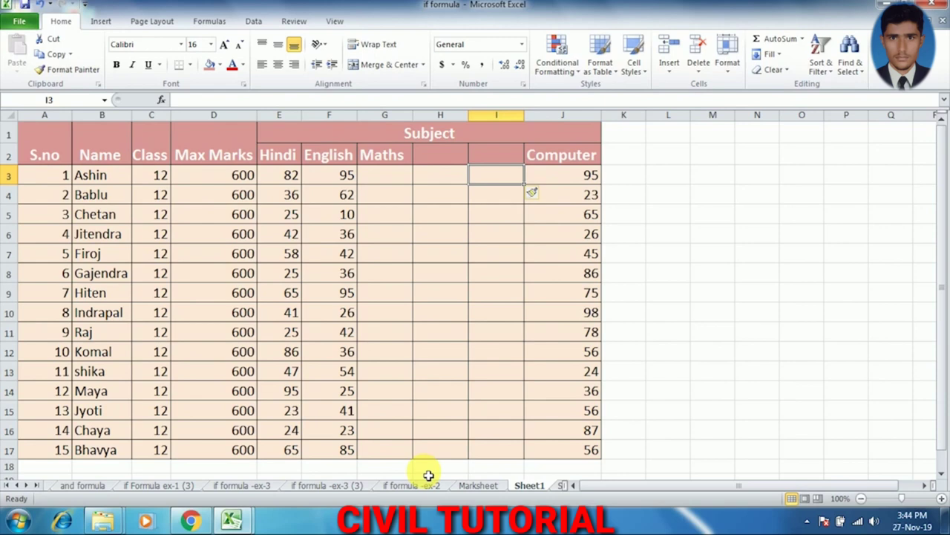
{"action": "left_click", "coordinate": [672, 68]}
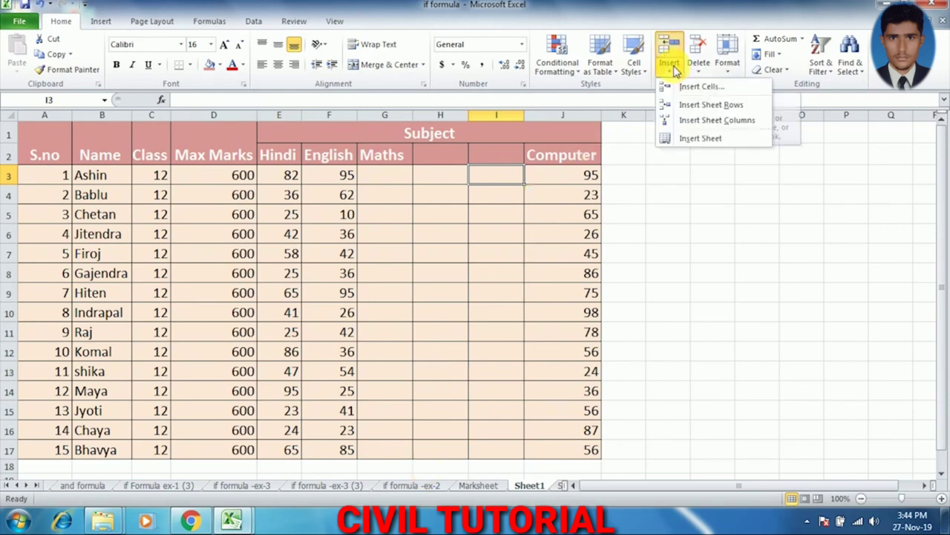
{"action": "left_click", "coordinate": [437, 231]}
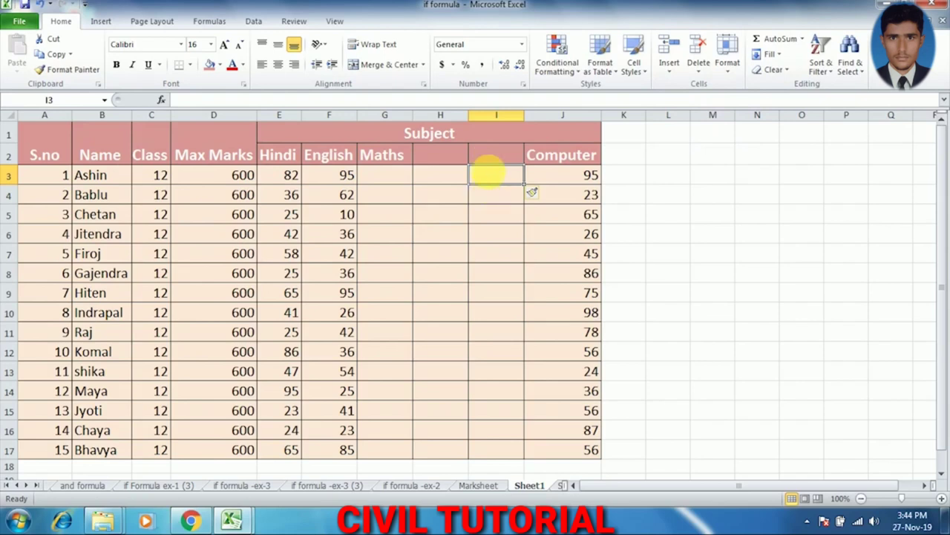
- Insert a third blank column at I3 using the Insert dialog's Entire column option
{"action": "right_click", "coordinate": [493, 175]}
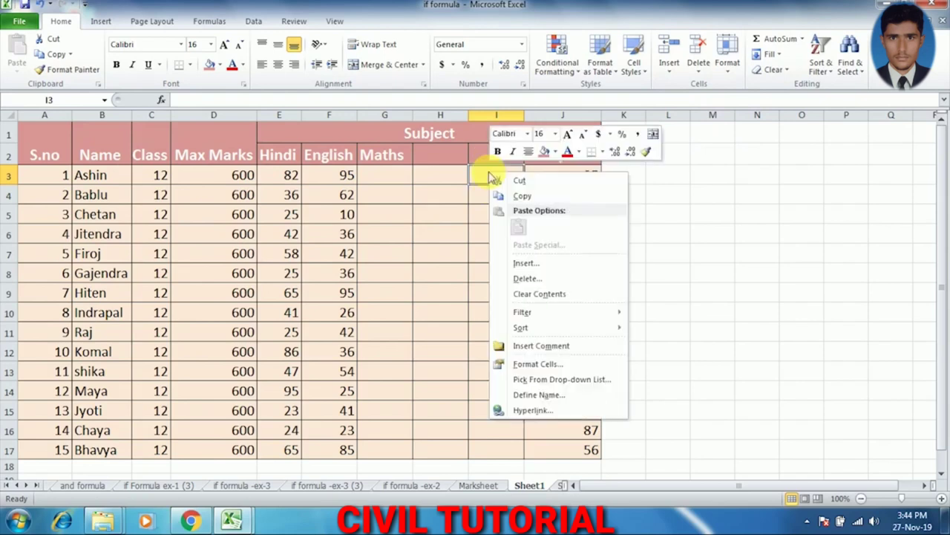
{"action": "left_click", "coordinate": [519, 263]}
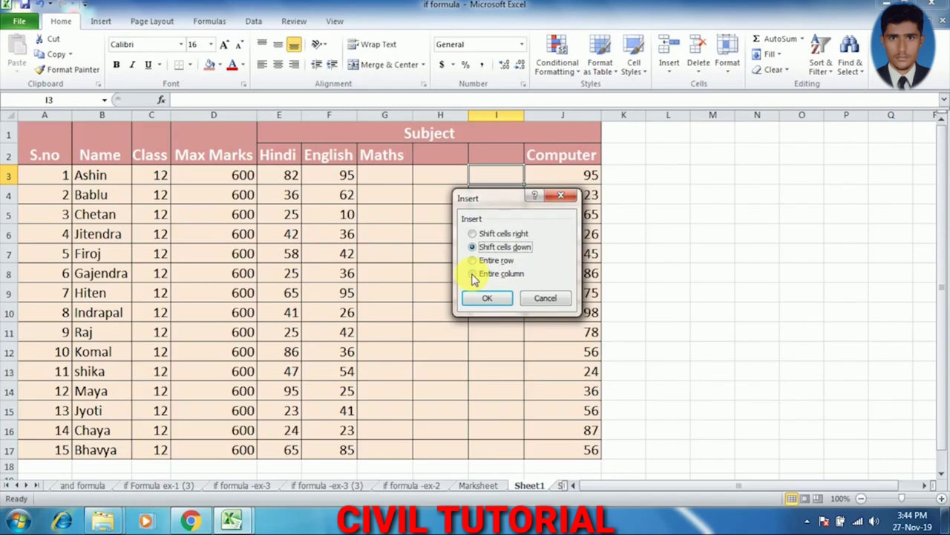
{"action": "left_click", "coordinate": [473, 273]}
{"action": "left_click", "coordinate": [486, 298]}
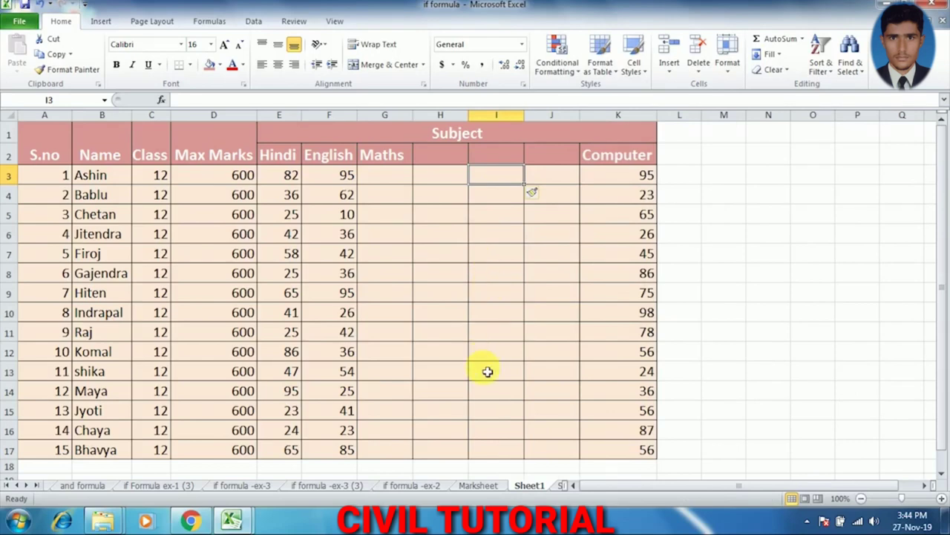
{"action": "left_click", "coordinate": [668, 73]}
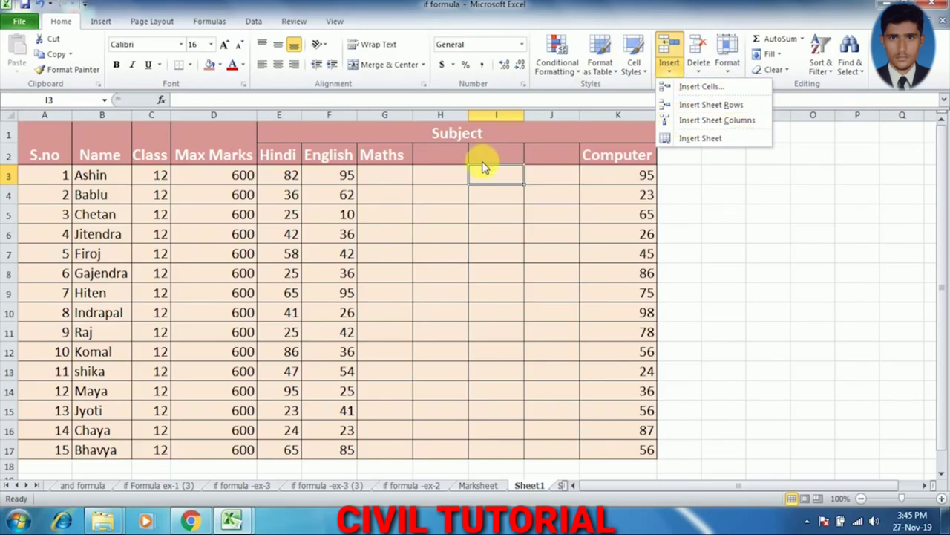
{"action": "right_click", "coordinate": [482, 162]}
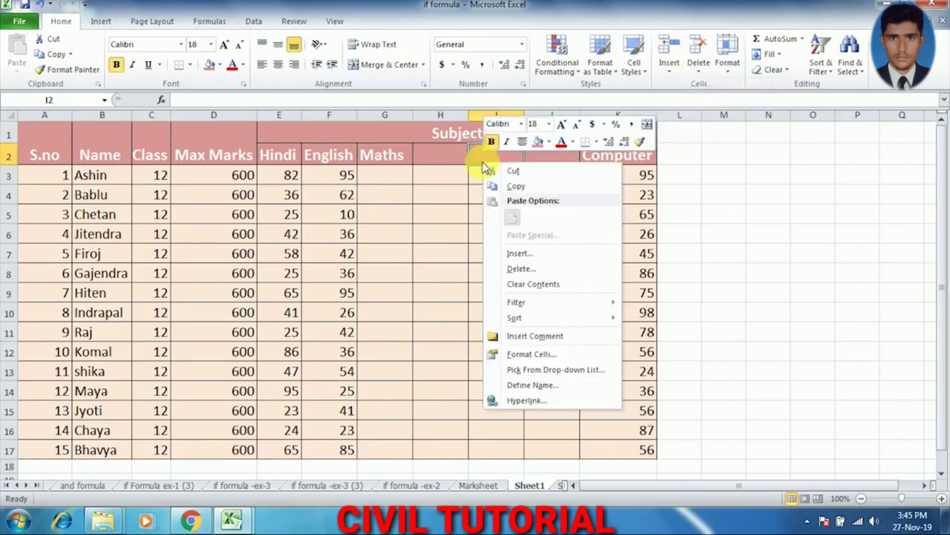
{"action": "left_click", "coordinate": [513, 255]}
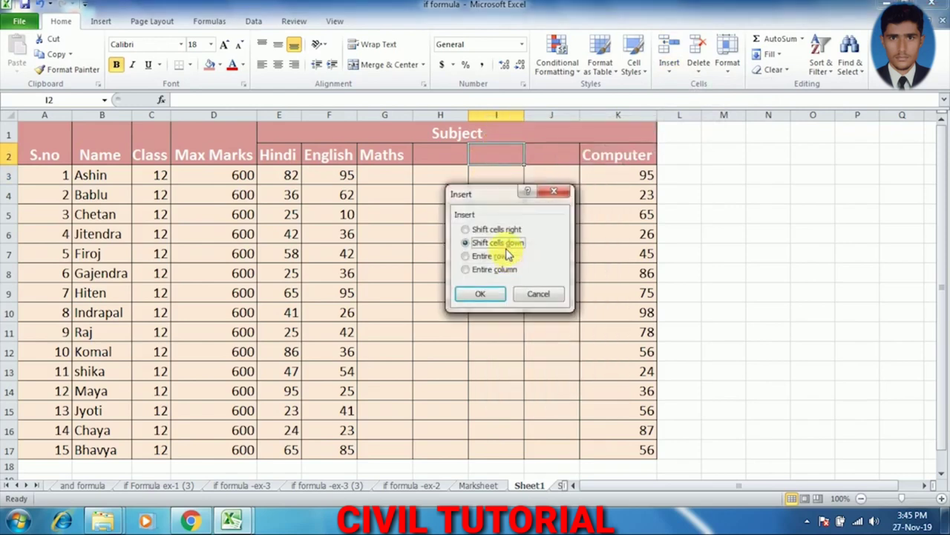
{"action": "left_click", "coordinate": [539, 294]}
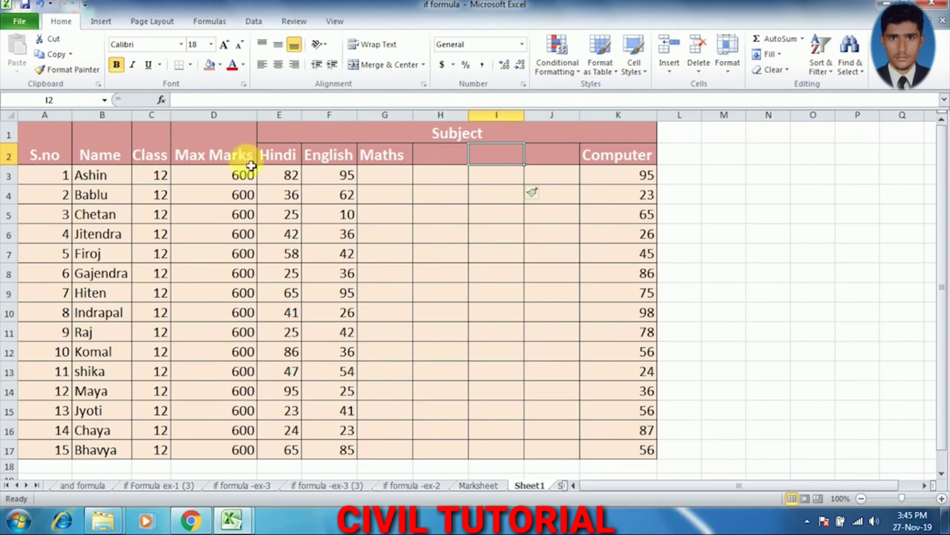
{"action": "left_click", "coordinate": [97, 145]}
{"action": "left_click", "coordinate": [100, 216]}
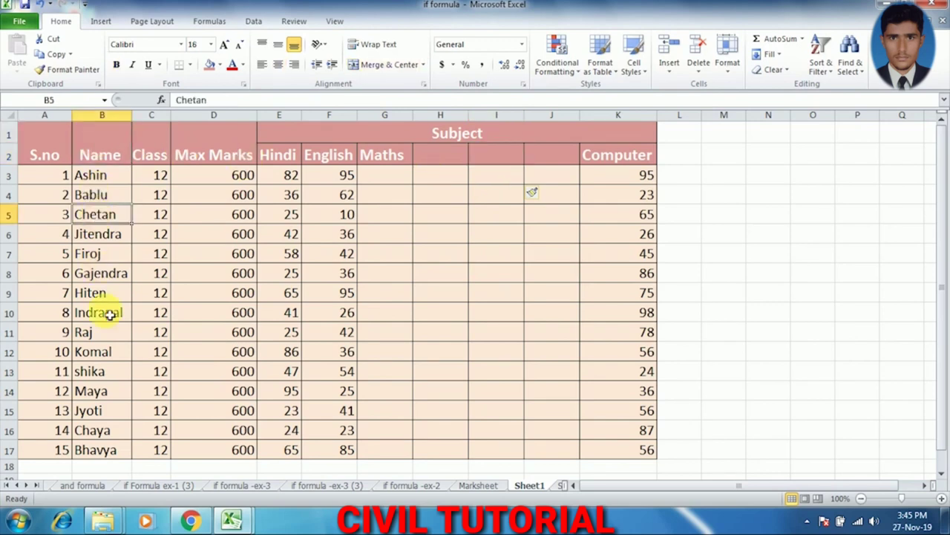
{"action": "left_click", "coordinate": [110, 331]}
{"action": "left_click", "coordinate": [239, 351]}
{"action": "left_click", "coordinate": [366, 351]}
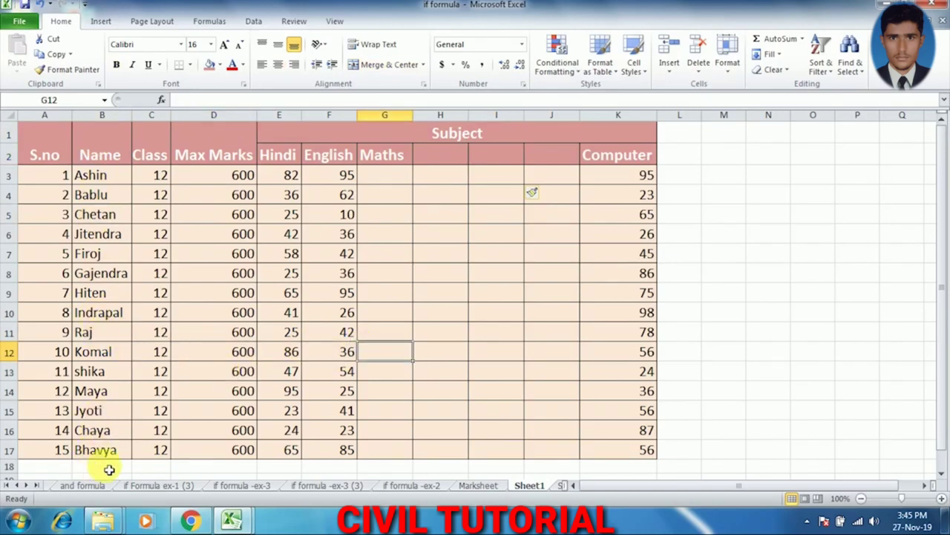
{"action": "scroll", "coordinate": [109, 469], "scroll_direction": "down", "scroll_amount": 1}
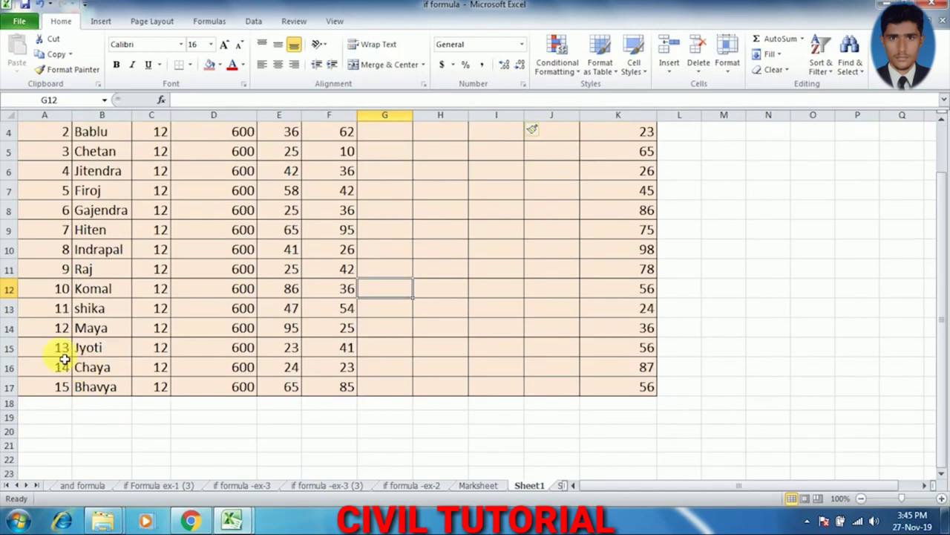
{"action": "left_click", "coordinate": [96, 386]}
{"action": "left_click", "coordinate": [92, 367]}
{"action": "left_click", "coordinate": [89, 346]}
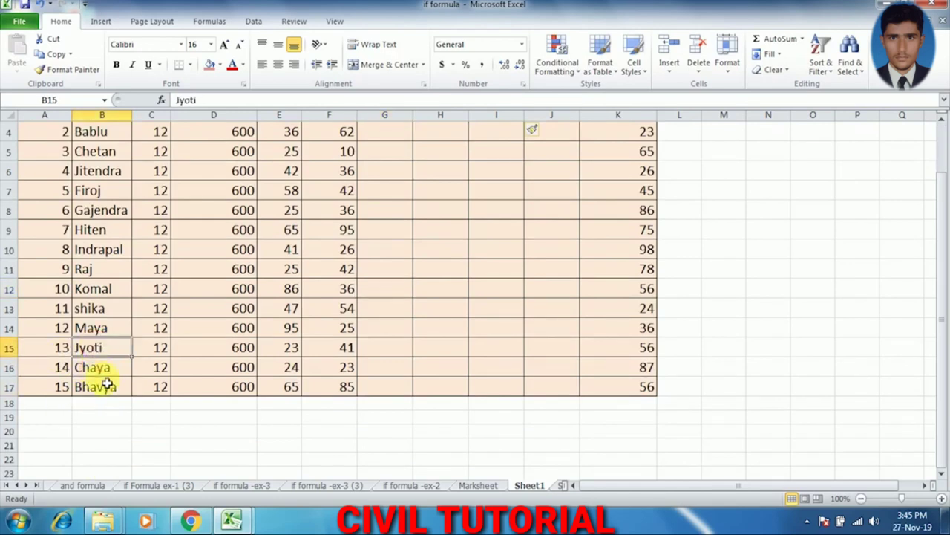
{"action": "left_click", "coordinate": [104, 390]}
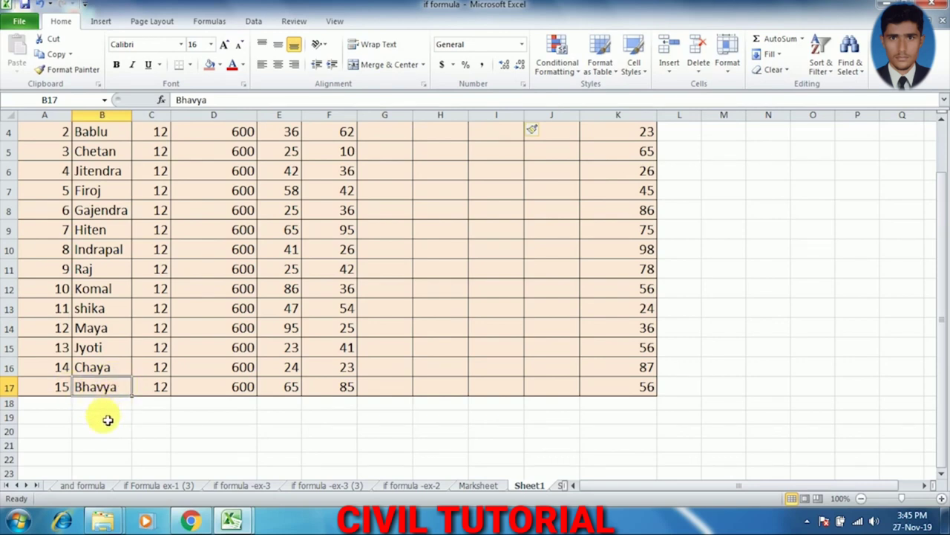
{"action": "left_click", "coordinate": [108, 419]}
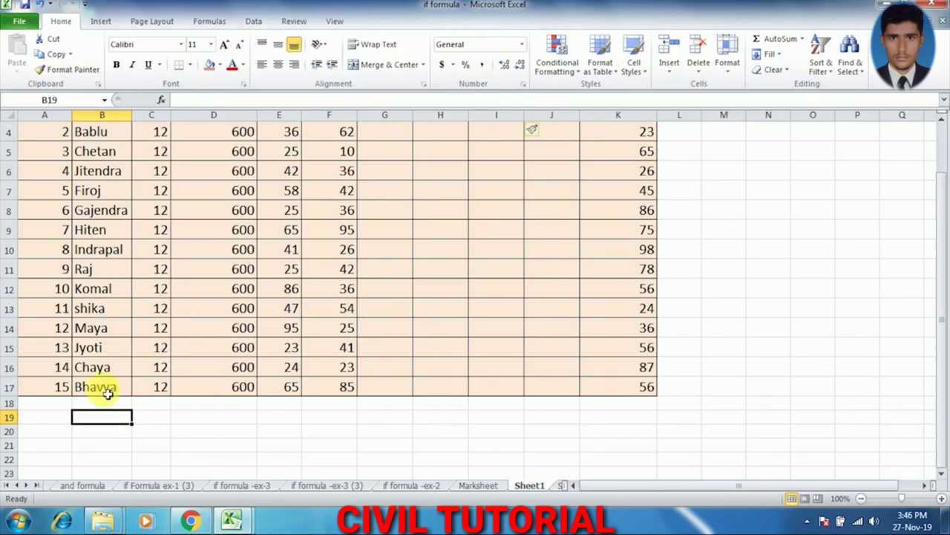
{"action": "left_click", "coordinate": [95, 308]}
{"action": "left_click", "coordinate": [109, 290]}
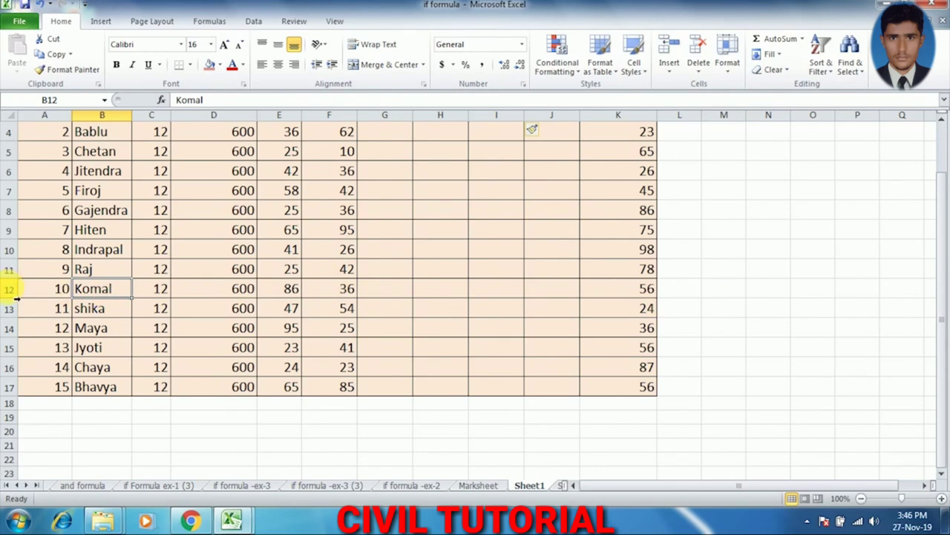
{"action": "left_click", "coordinate": [10, 291]}
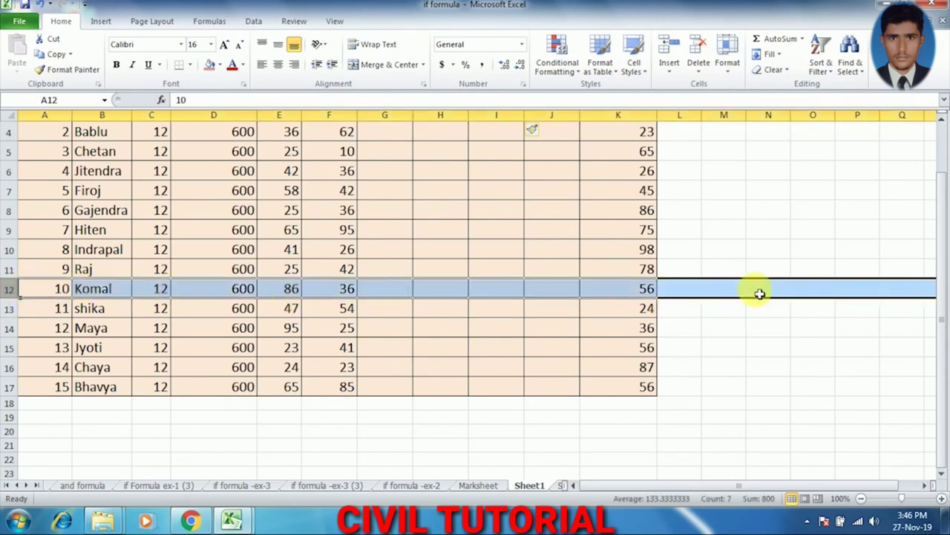
{"action": "left_click", "coordinate": [121, 115]}
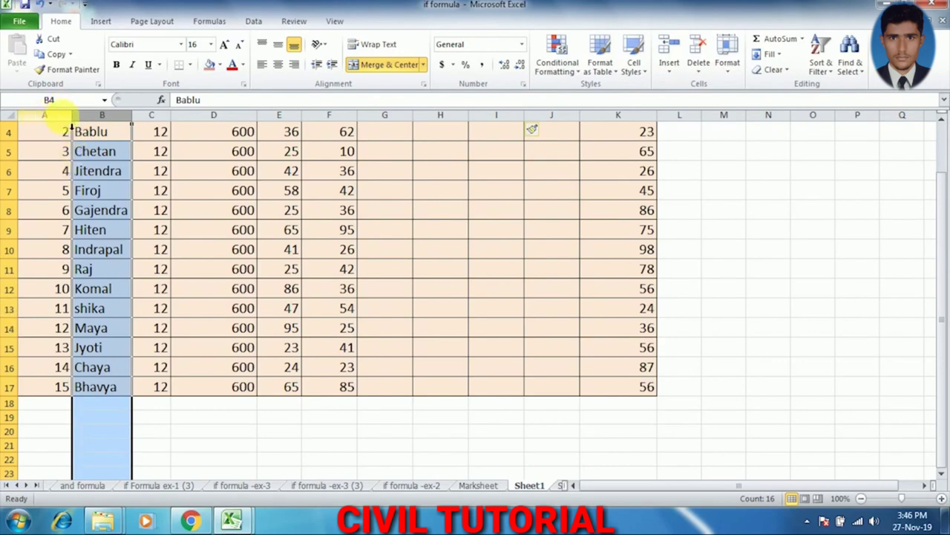
{"action": "left_click", "coordinate": [152, 118]}
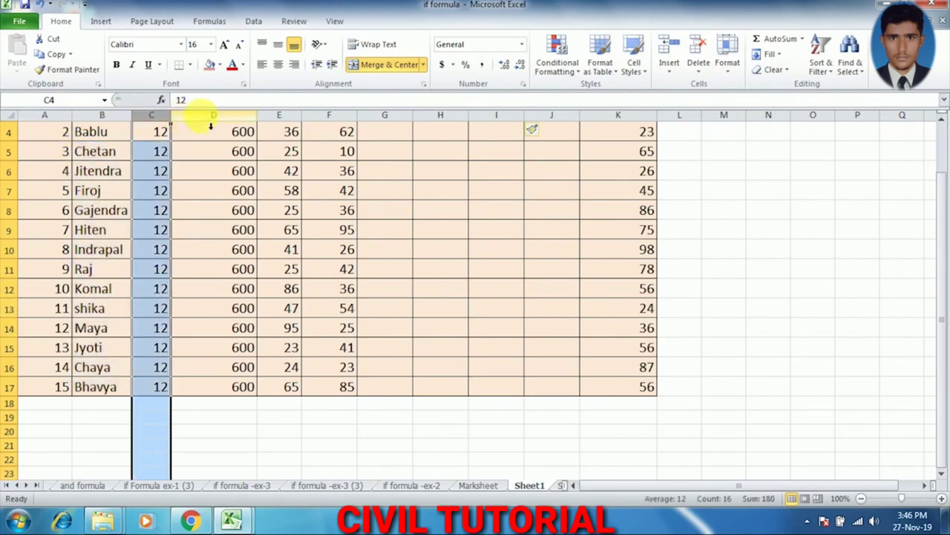
{"action": "left_click", "coordinate": [214, 118]}
{"action": "left_click", "coordinate": [279, 117]}
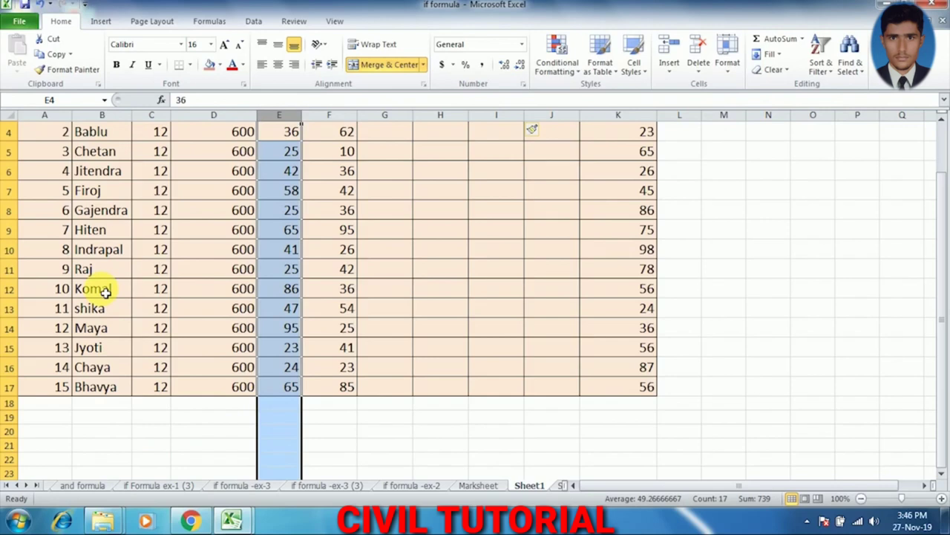
{"action": "left_click", "coordinate": [106, 291]}
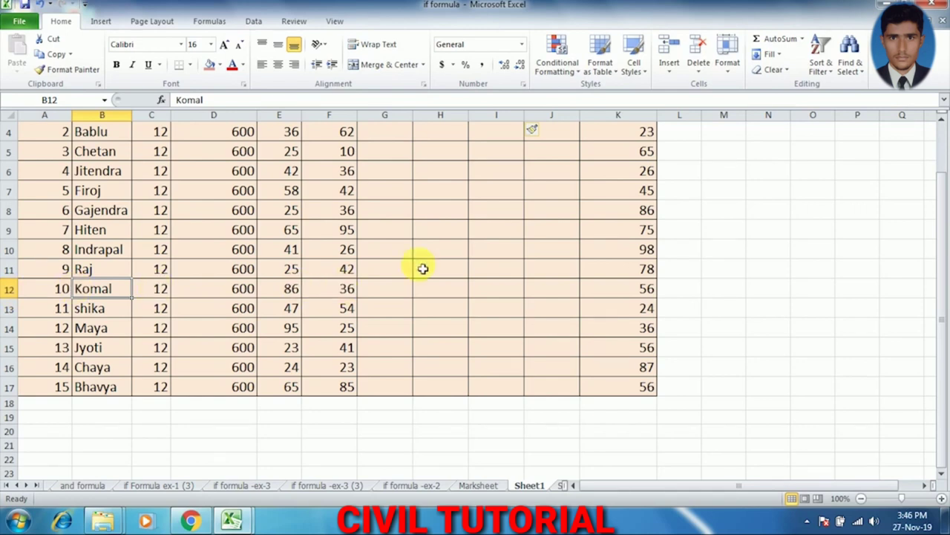
- Insert blank sheet rows above Komal and above shika, then select Chaya's name cell
{"action": "left_click", "coordinate": [671, 73]}
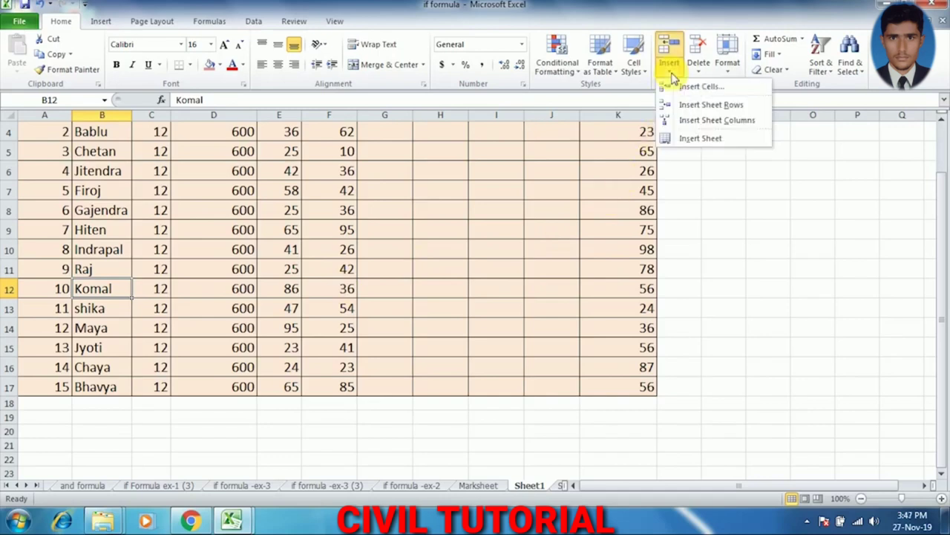
{"action": "left_click", "coordinate": [701, 109]}
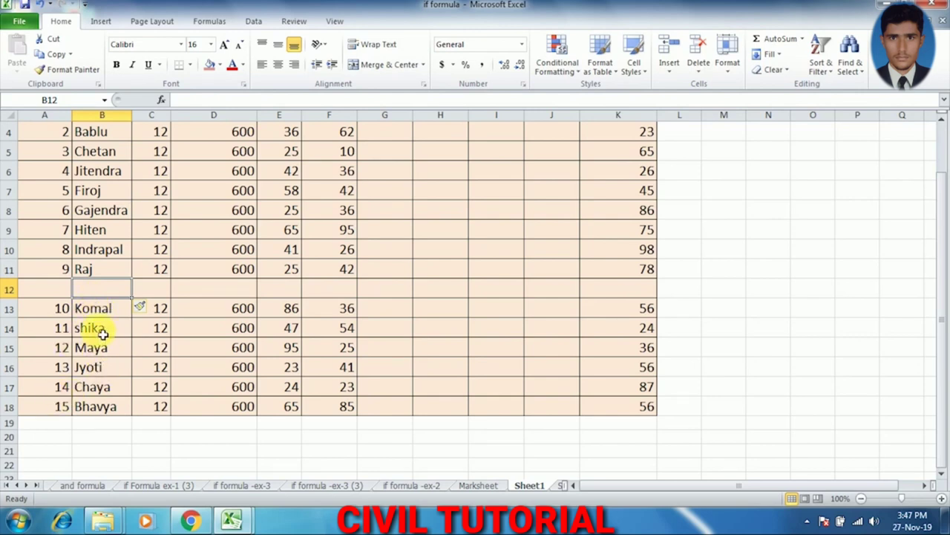
{"action": "left_click", "coordinate": [103, 334]}
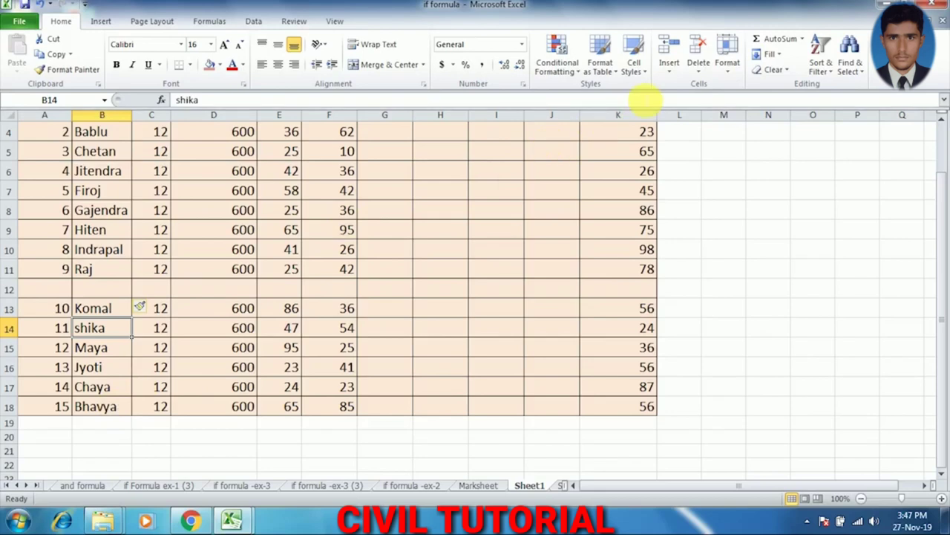
{"action": "left_click", "coordinate": [669, 74]}
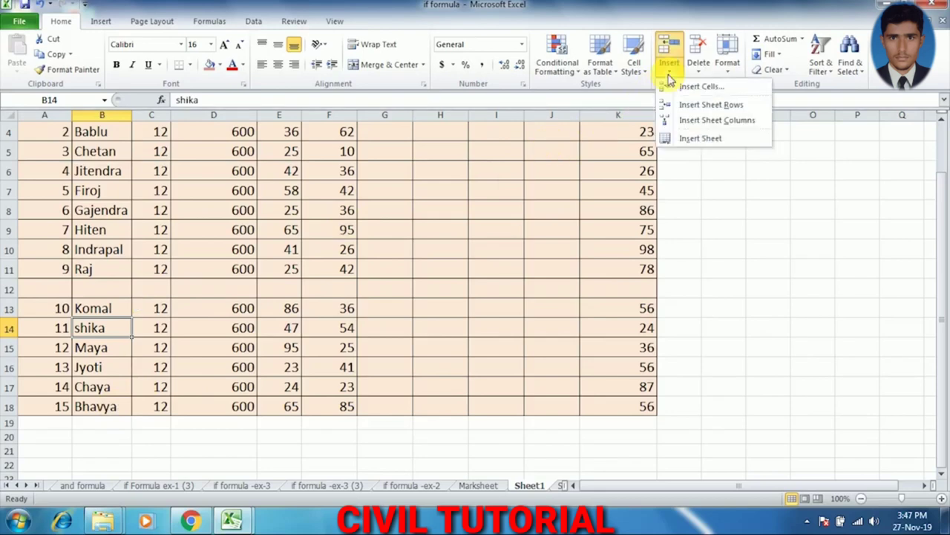
{"action": "left_click", "coordinate": [698, 105]}
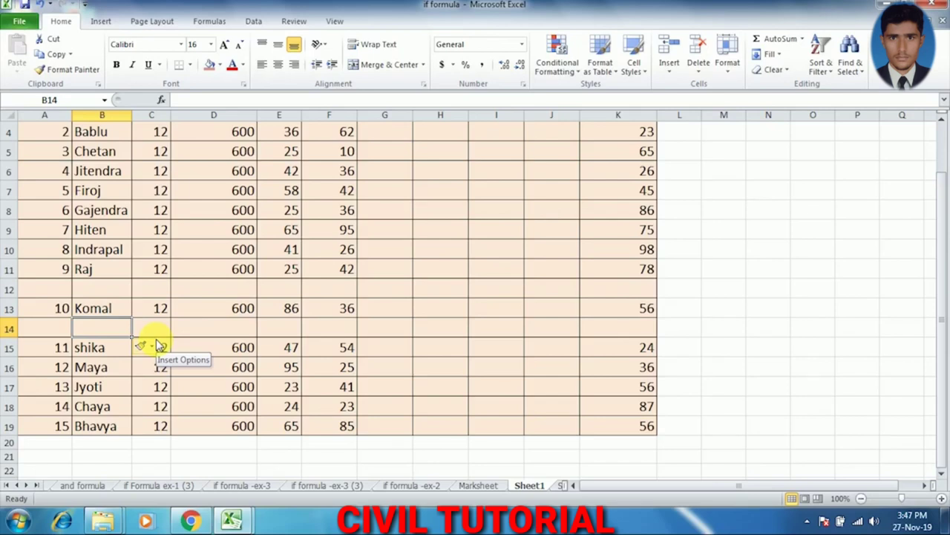
{"action": "left_click", "coordinate": [97, 411]}
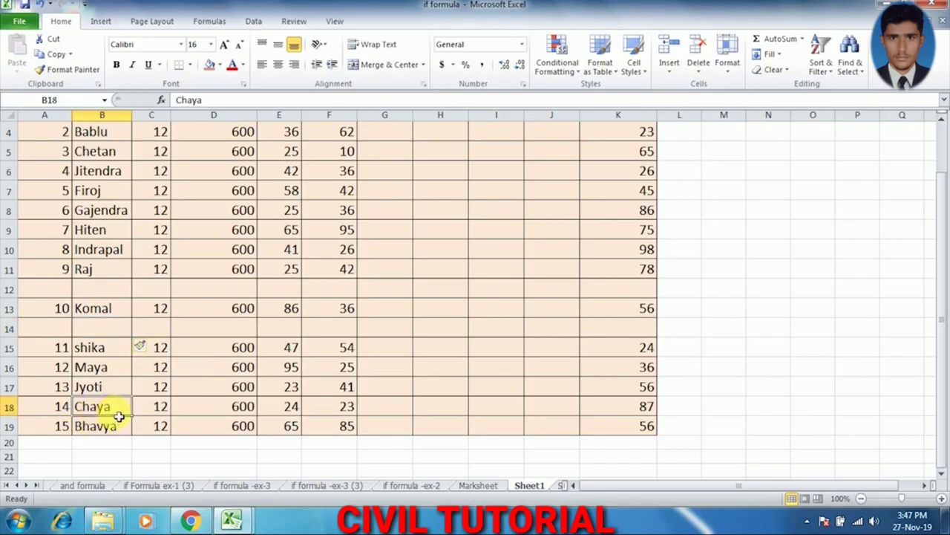
- Insert an entire blank row at B18, above Chaya, via the Insert dialog
{"action": "right_click", "coordinate": [114, 407]}
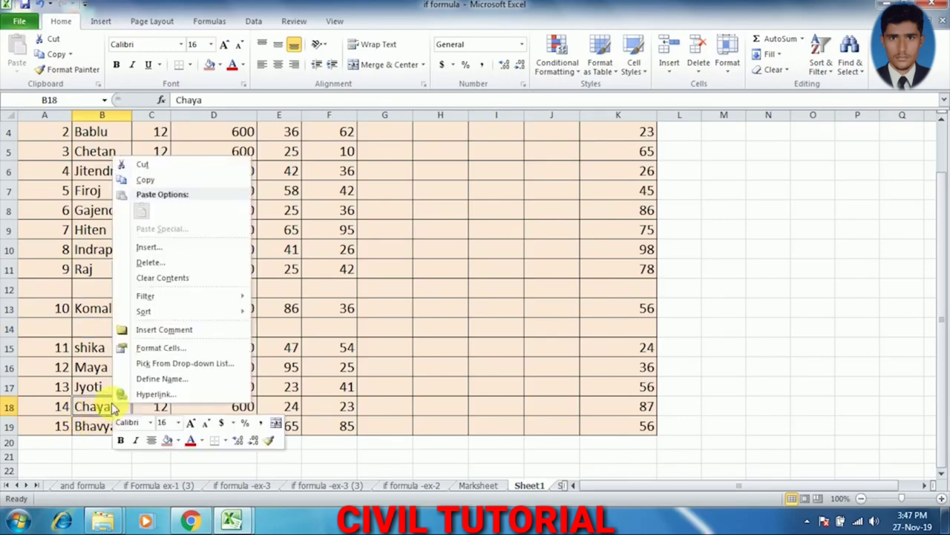
{"action": "left_click", "coordinate": [148, 251]}
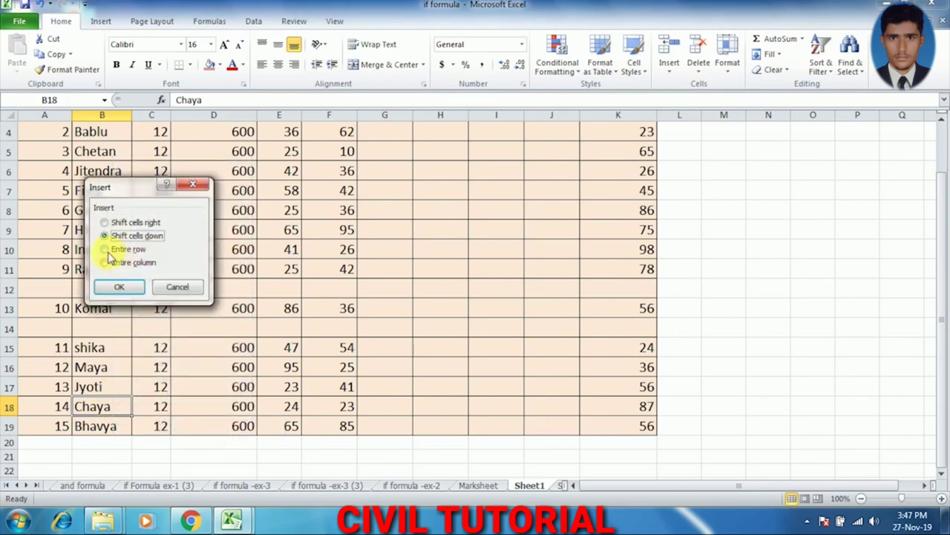
{"action": "left_click", "coordinate": [105, 249]}
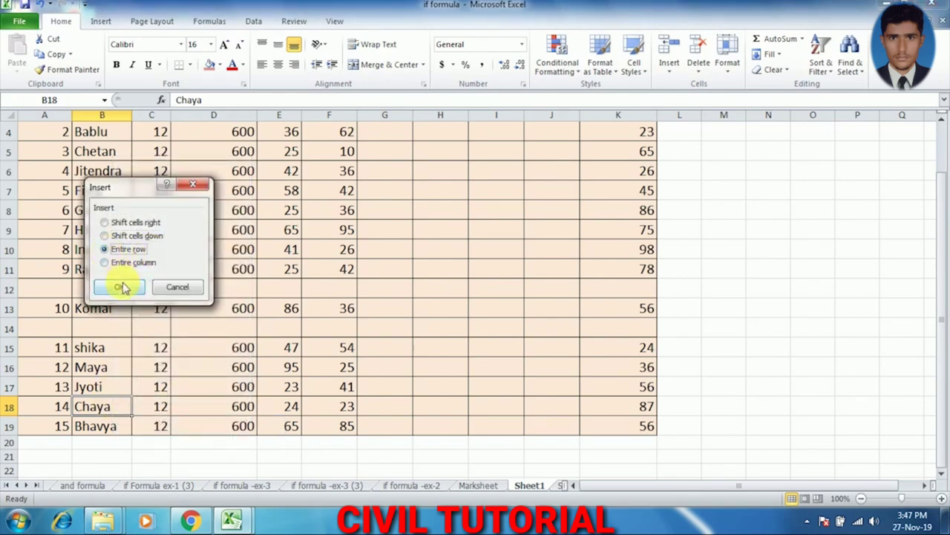
{"action": "left_click", "coordinate": [119, 287]}
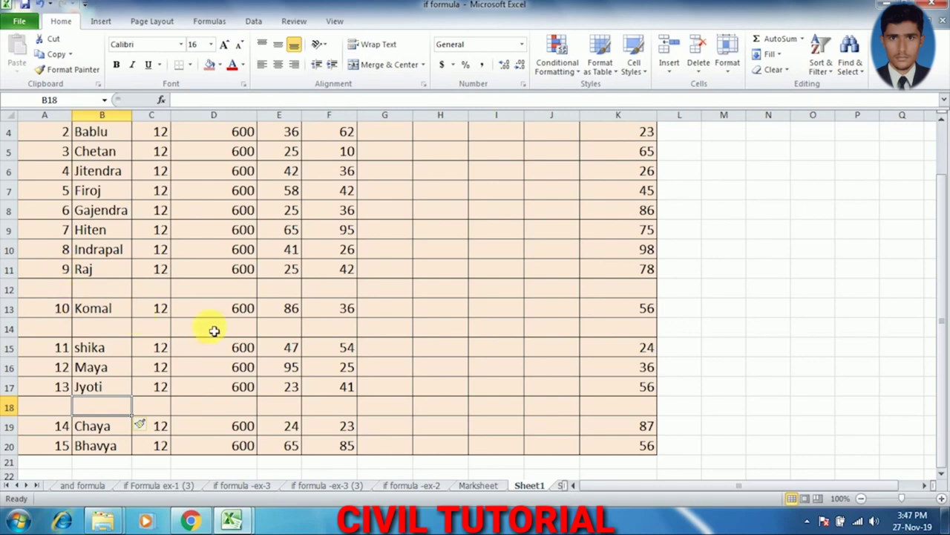
{"action": "scroll", "coordinate": [214, 331], "scroll_direction": "up", "scroll_amount": 1}
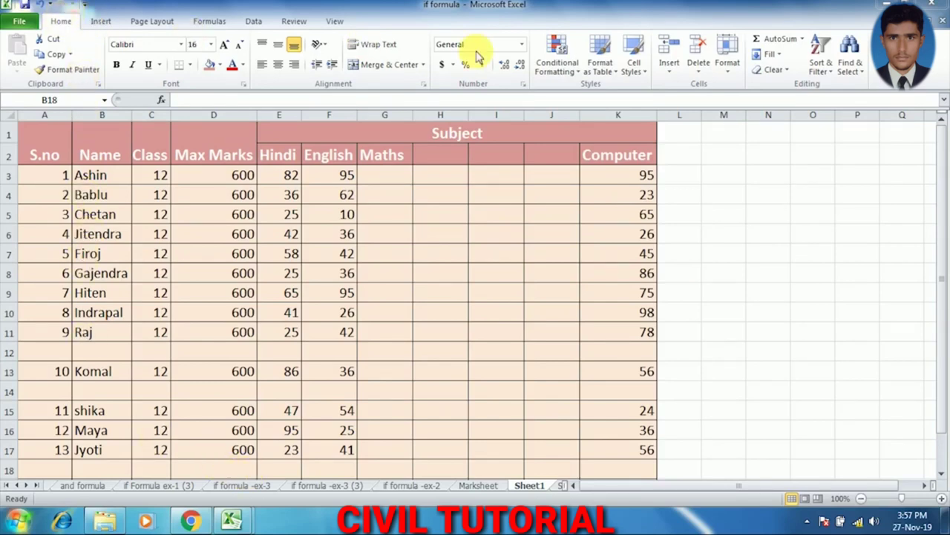
- Delete the empty column J just before Computer with Delete Sheet Columns
{"action": "left_click", "coordinate": [700, 74]}
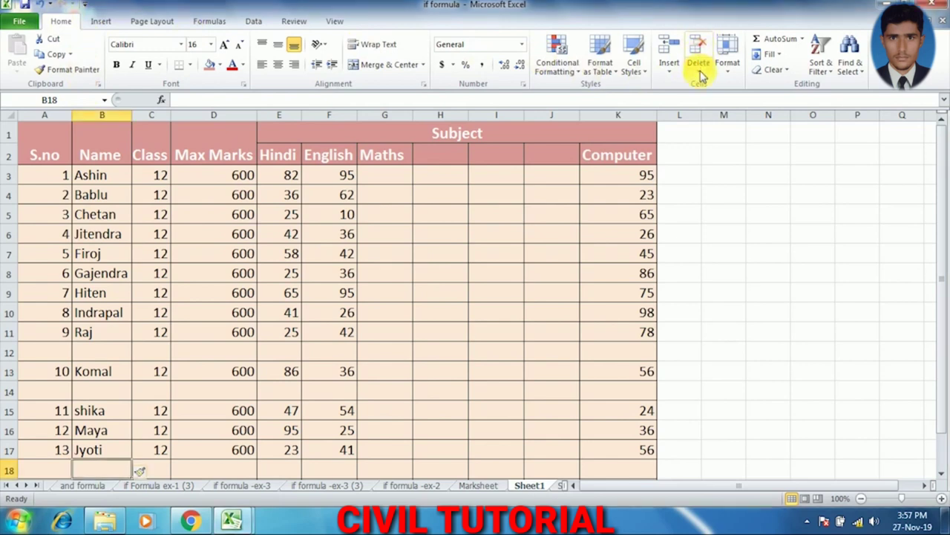
{"action": "left_click", "coordinate": [702, 77]}
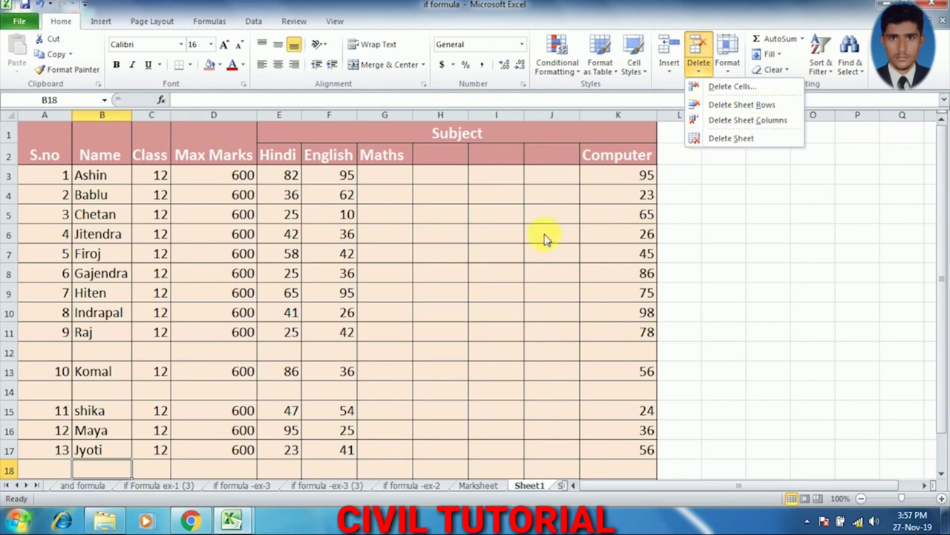
{"action": "left_click", "coordinate": [492, 253]}
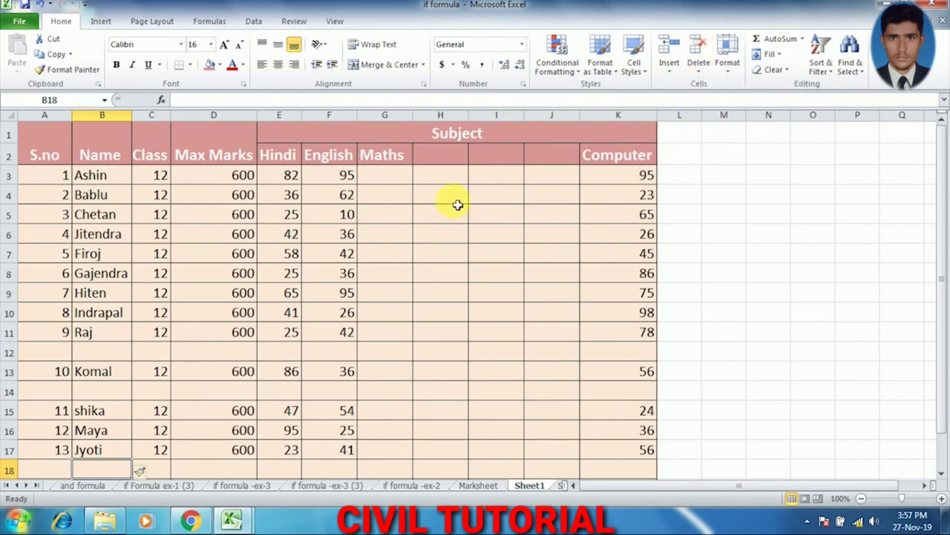
{"action": "left_click", "coordinate": [449, 160]}
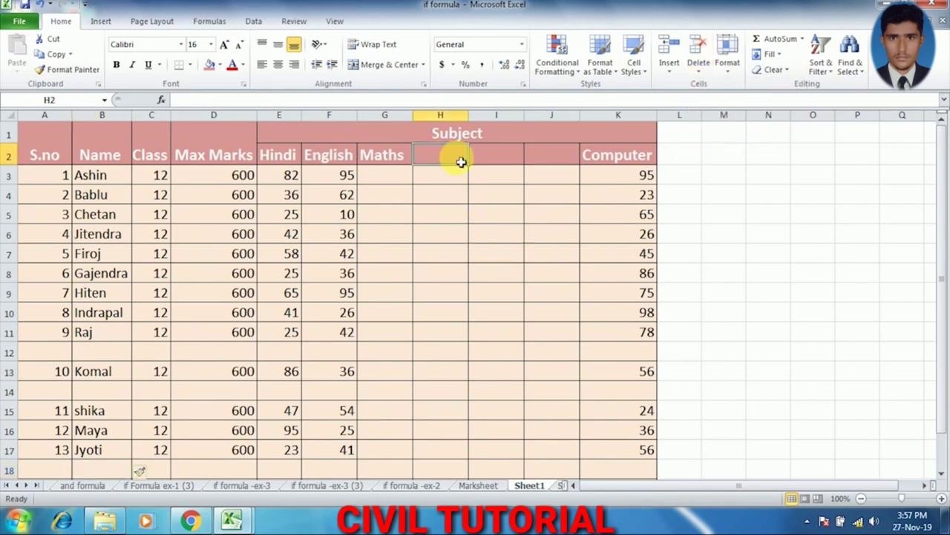
{"action": "left_click", "coordinate": [509, 157]}
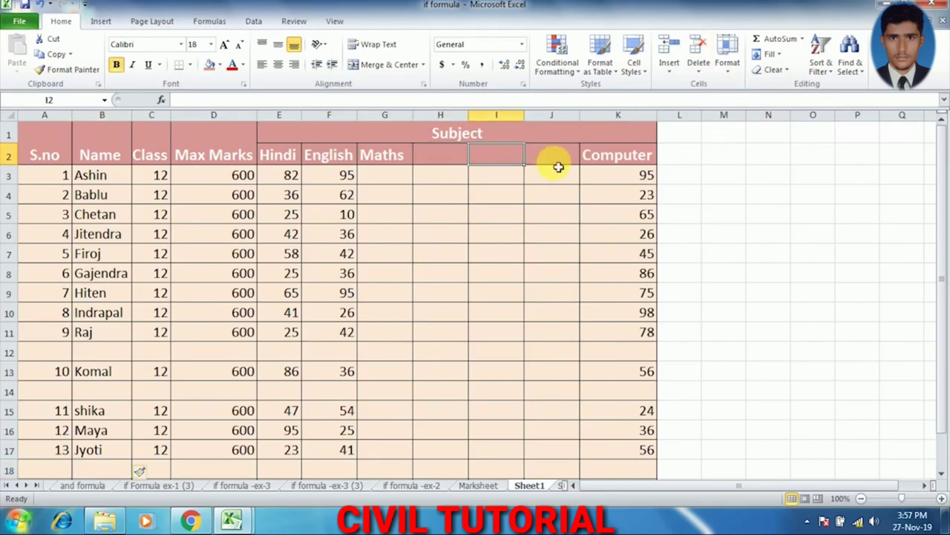
{"action": "left_click", "coordinate": [455, 163]}
{"action": "left_click", "coordinate": [504, 164]}
{"action": "left_click", "coordinate": [553, 157]}
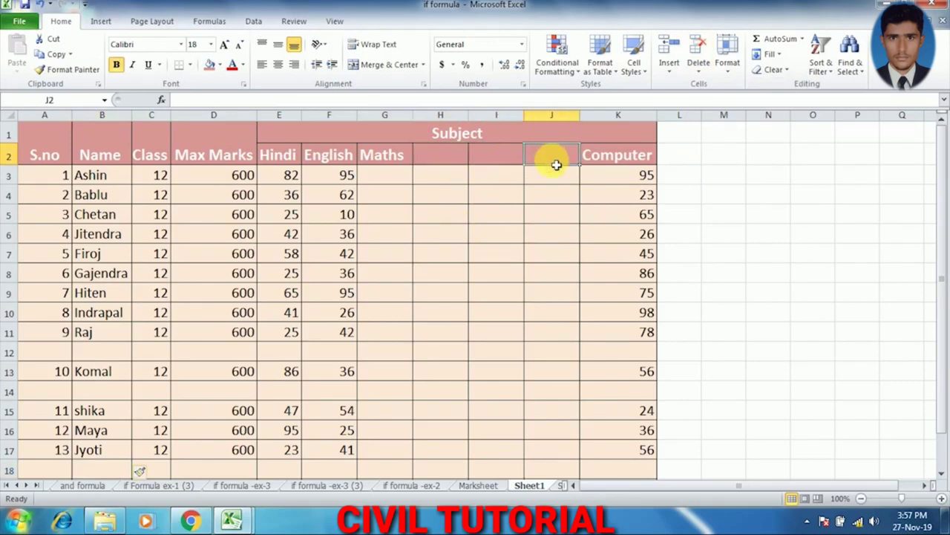
{"action": "left_click", "coordinate": [568, 216]}
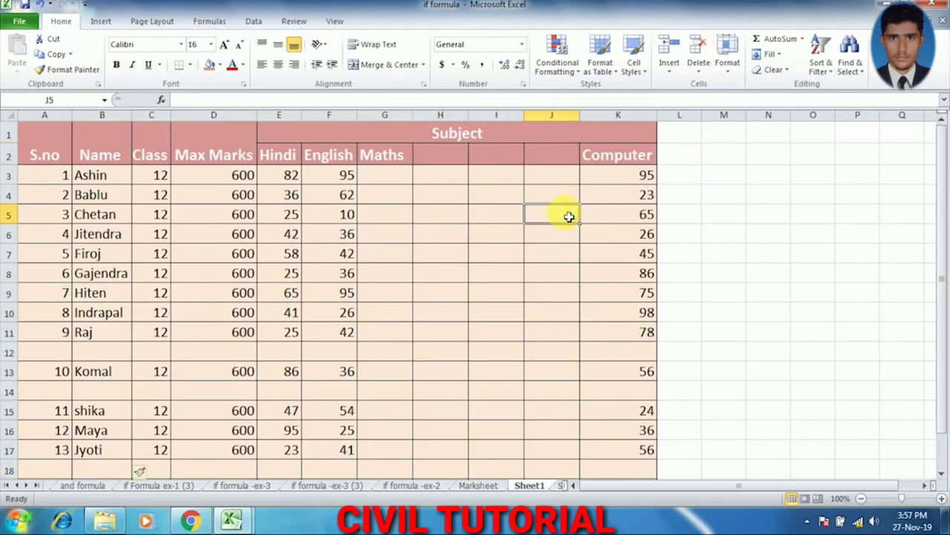
{"action": "left_click", "coordinate": [563, 160]}
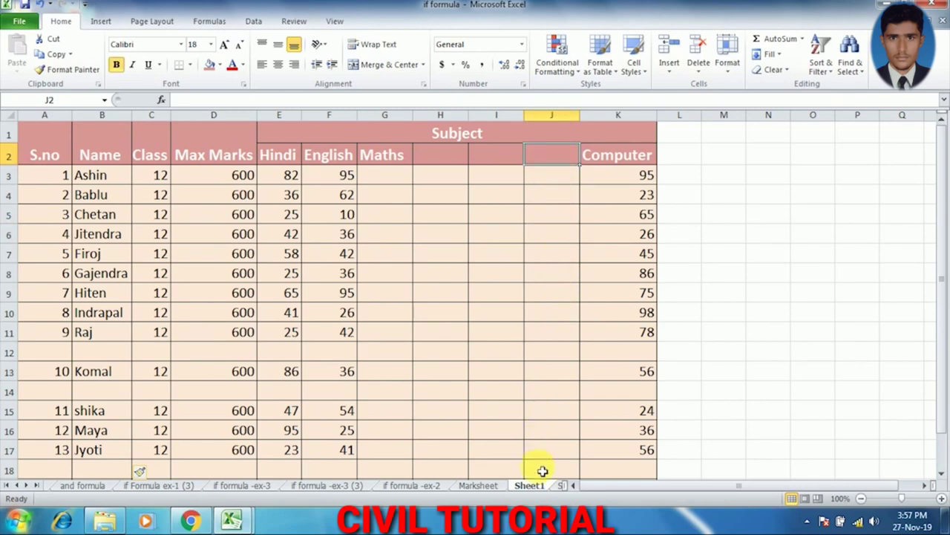
{"action": "left_click", "coordinate": [702, 77]}
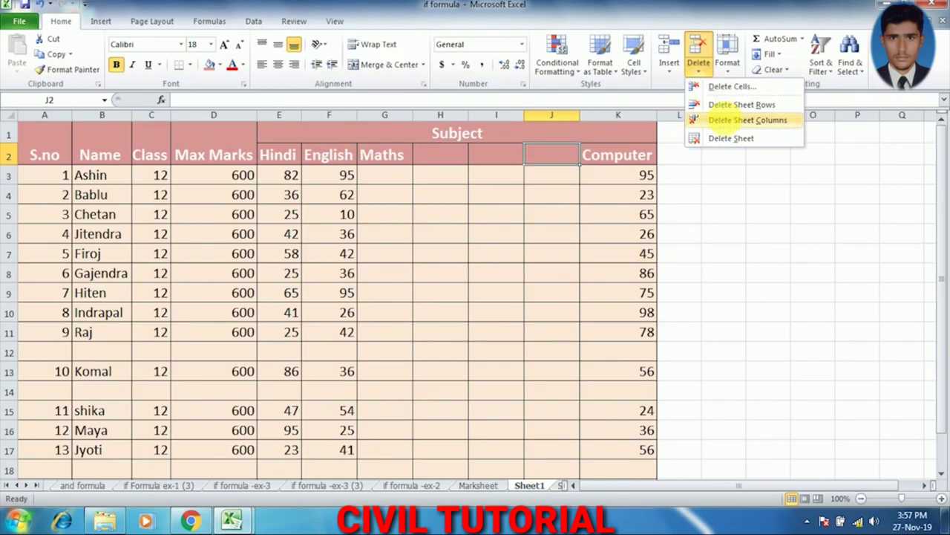
{"action": "left_click", "coordinate": [728, 122]}
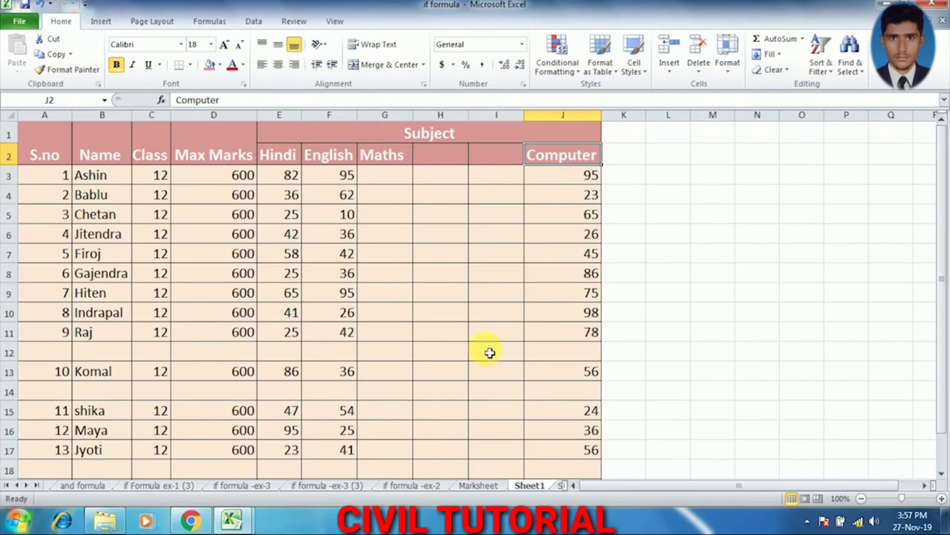
- Delete the blank column I entirely via the Delete dialog's Entire column option
{"action": "left_click", "coordinate": [501, 154]}
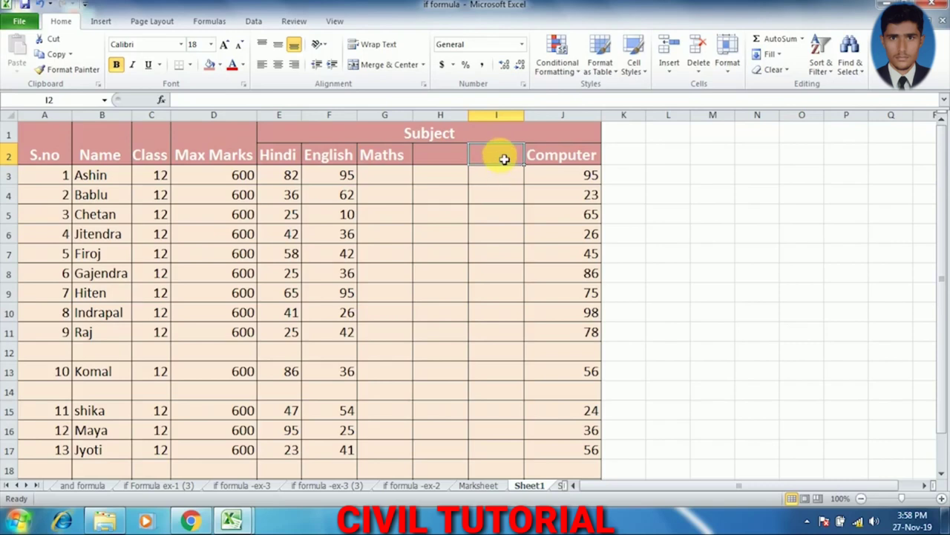
{"action": "right_click", "coordinate": [503, 158]}
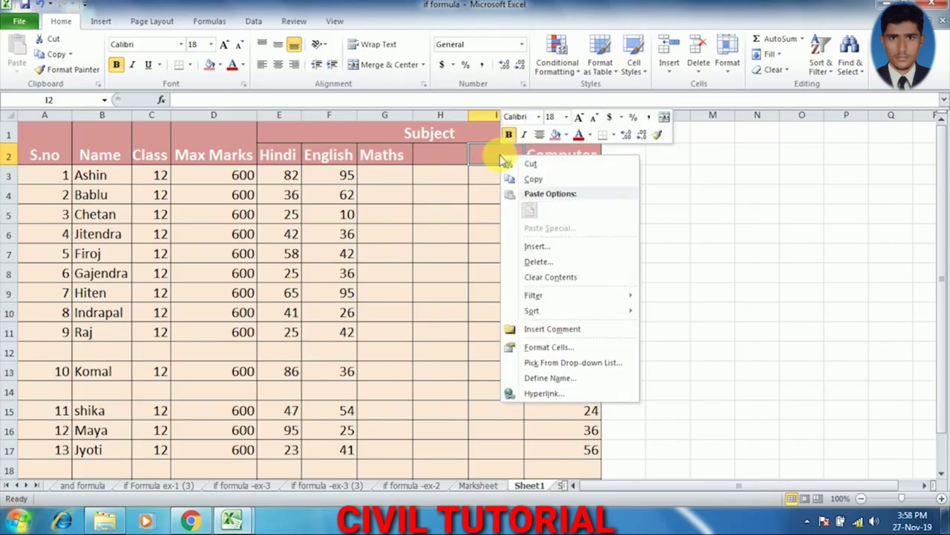
{"action": "left_click", "coordinate": [535, 262]}
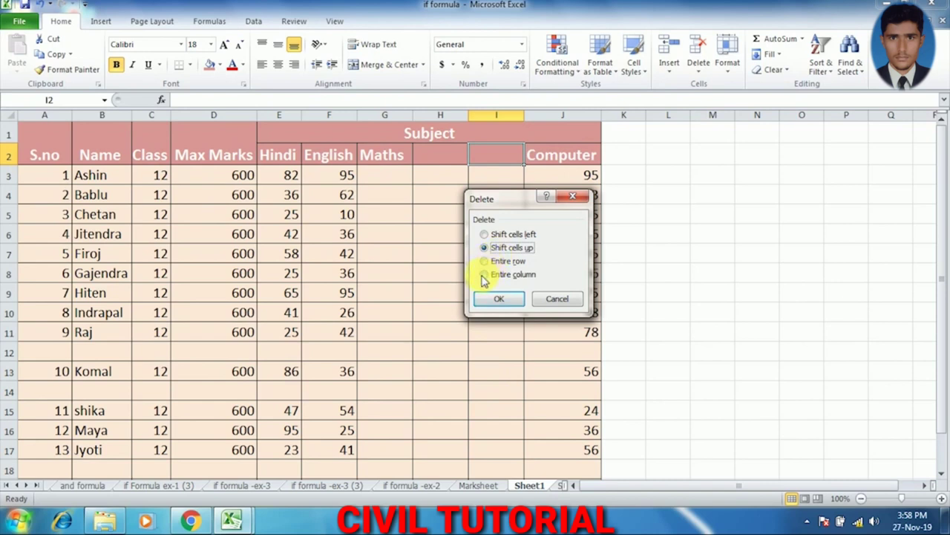
{"action": "left_click", "coordinate": [484, 274]}
{"action": "left_click", "coordinate": [494, 301]}
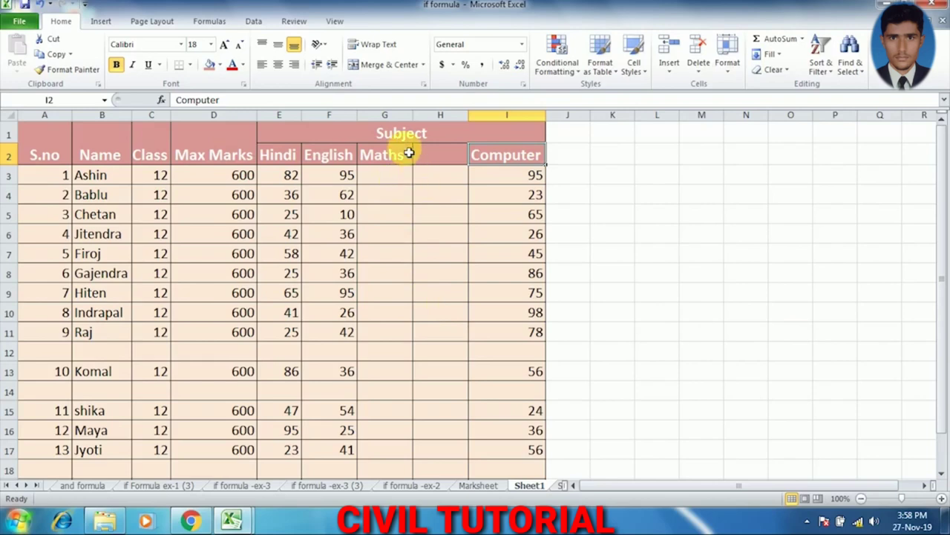
- Delete columns G and H, removing Maths and the last blank column
{"action": "left_click_drag", "start_coordinate": [408, 153], "coordinate": [427, 152]}
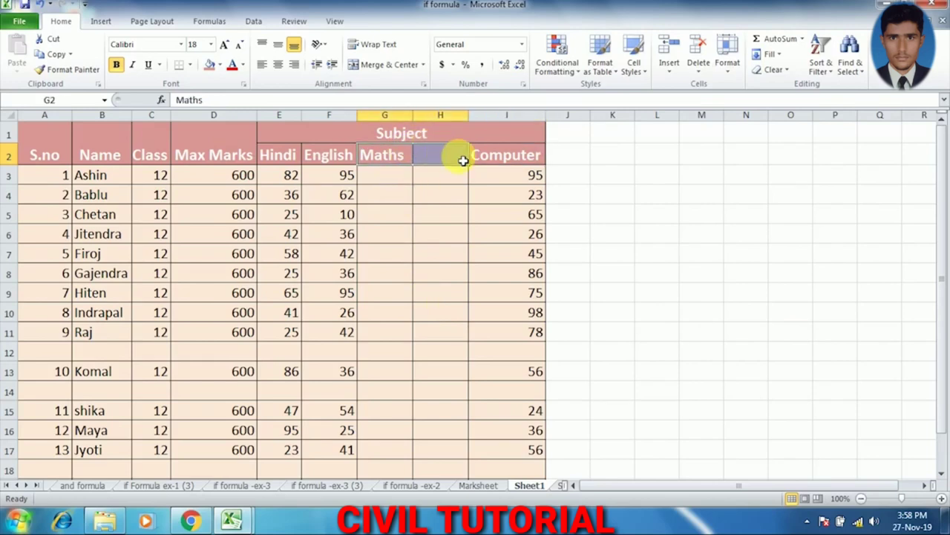
{"action": "left_click", "coordinate": [700, 74]}
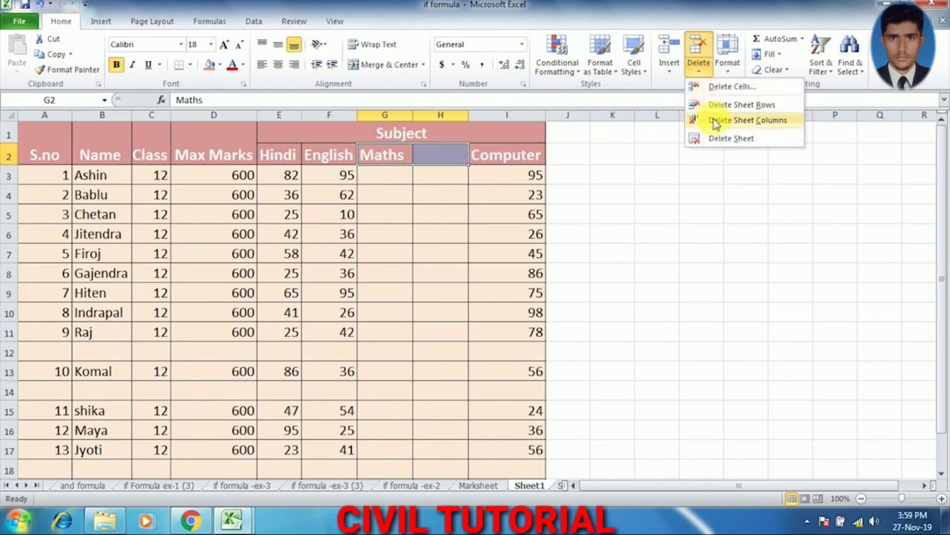
{"action": "left_click", "coordinate": [747, 120]}
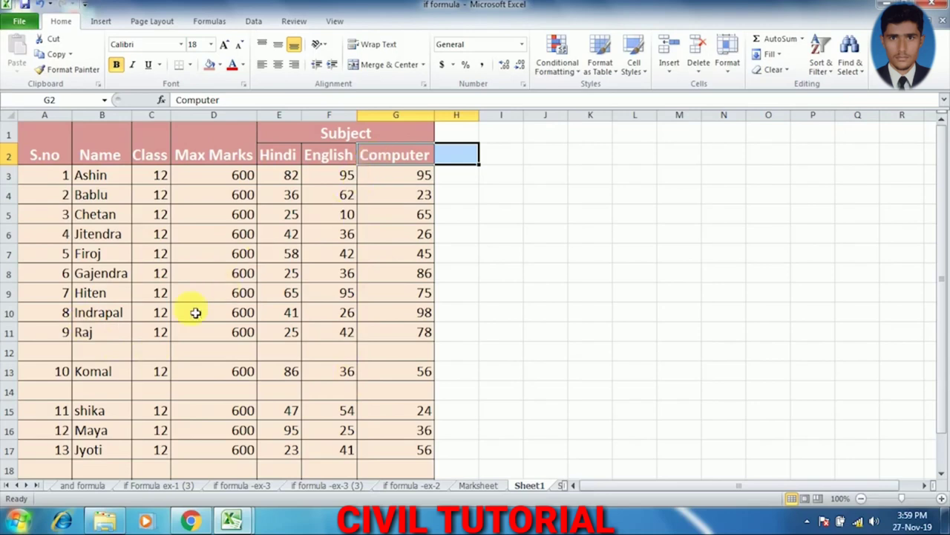
- Confirm row 12 above Komal is empty, then delete it with Delete Sheet Rows
{"action": "scroll", "coordinate": [153, 334], "scroll_direction": "down", "scroll_amount": 1}
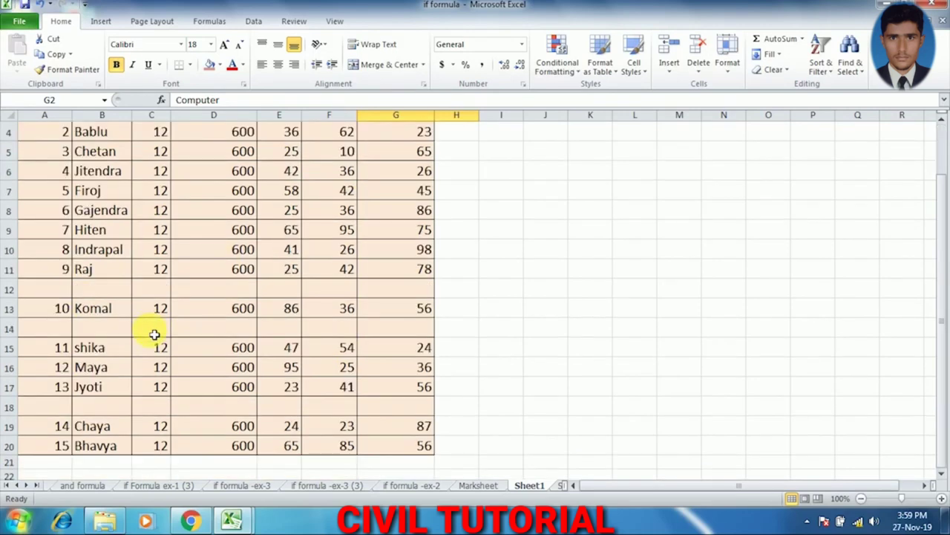
{"action": "left_click", "coordinate": [41, 292]}
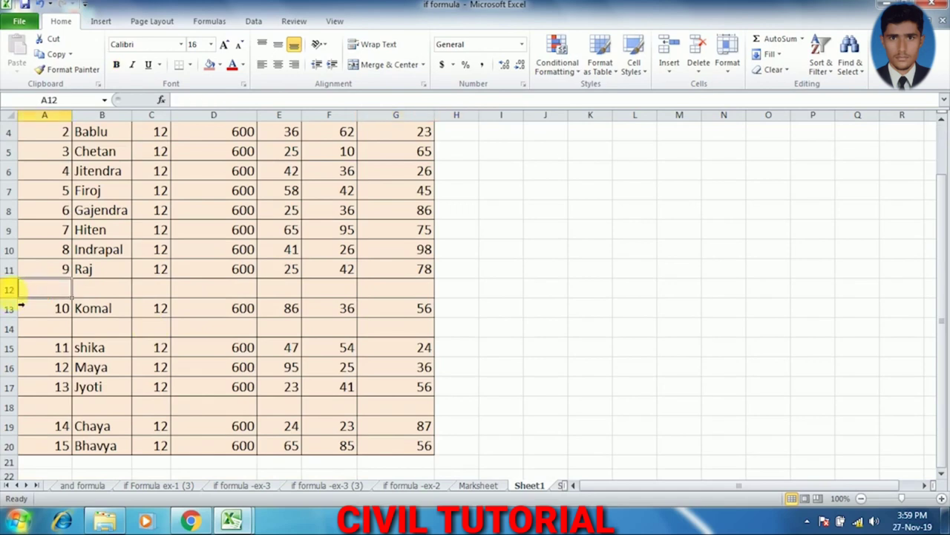
{"action": "left_click", "coordinate": [10, 290]}
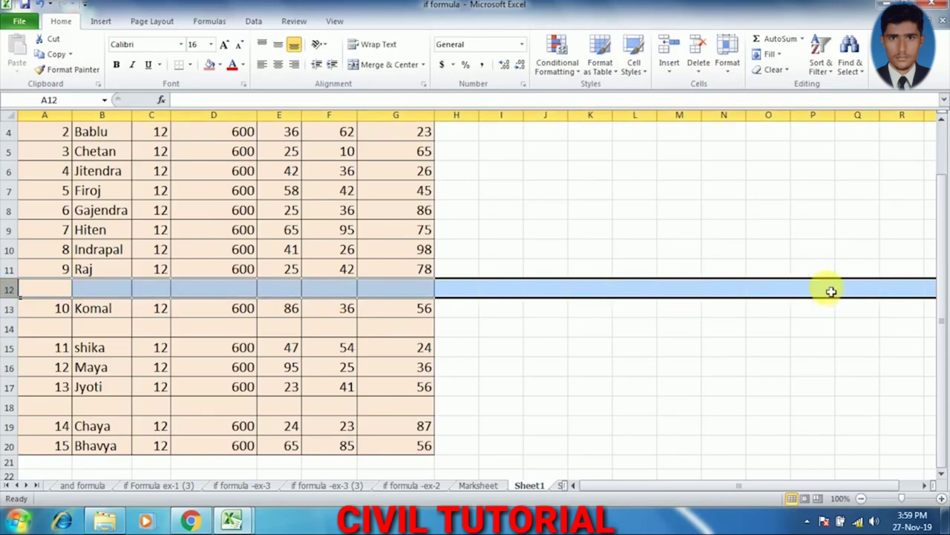
{"action": "left_click", "coordinate": [95, 295]}
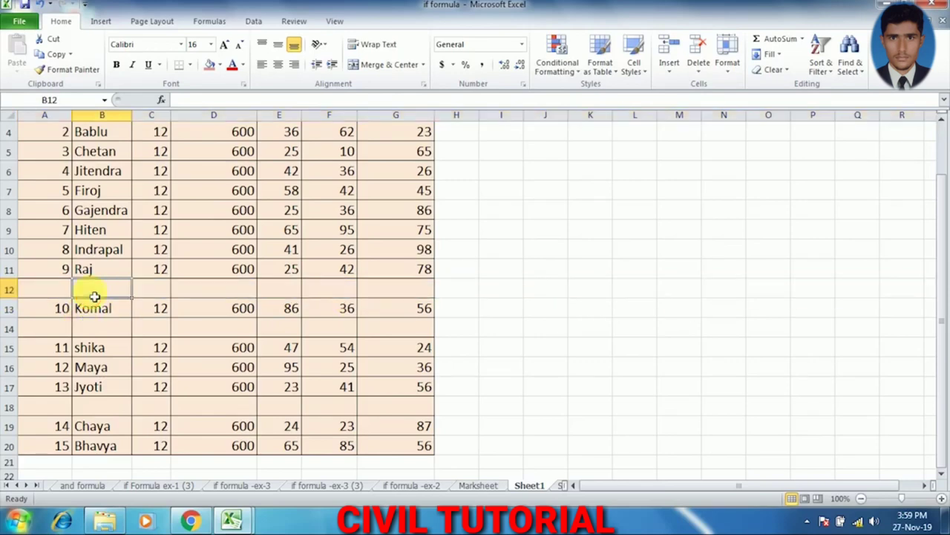
{"action": "left_click", "coordinate": [149, 293]}
{"action": "left_click", "coordinate": [210, 291]}
{"action": "left_click", "coordinate": [282, 295]}
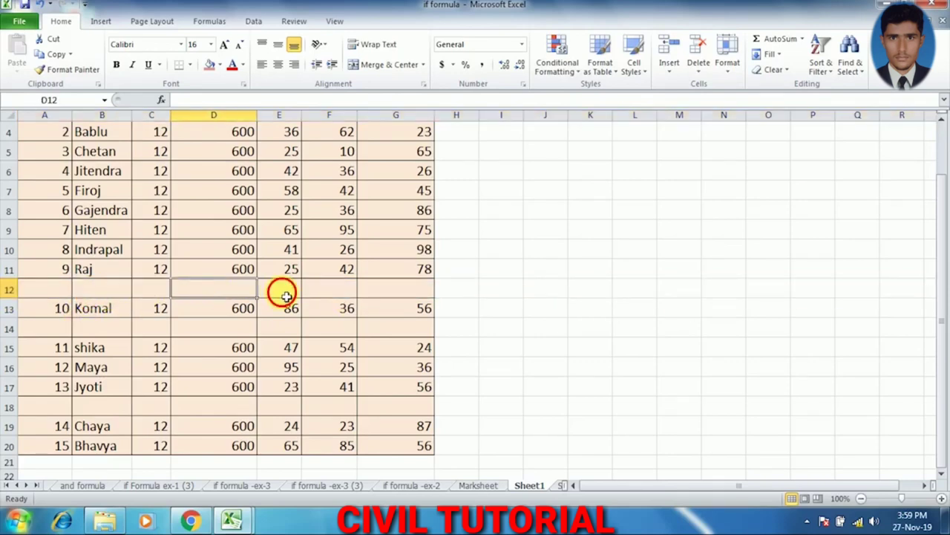
{"action": "left_click", "coordinate": [333, 293]}
{"action": "left_click", "coordinate": [372, 290]}
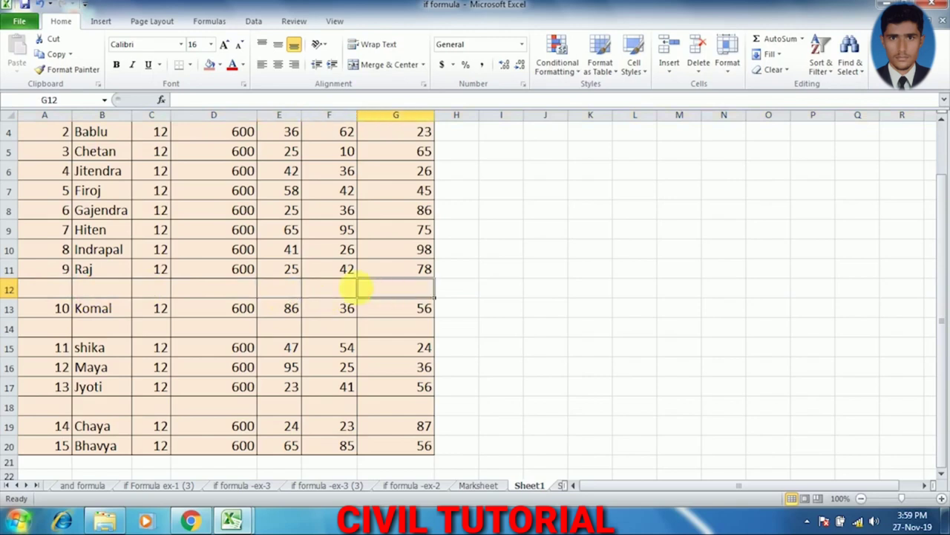
{"action": "left_click", "coordinate": [49, 291]}
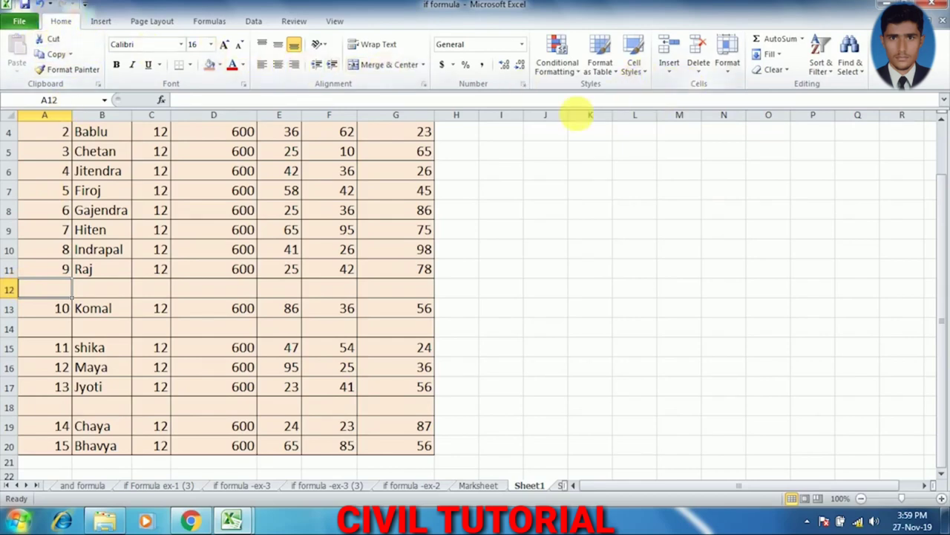
{"action": "left_click", "coordinate": [698, 59]}
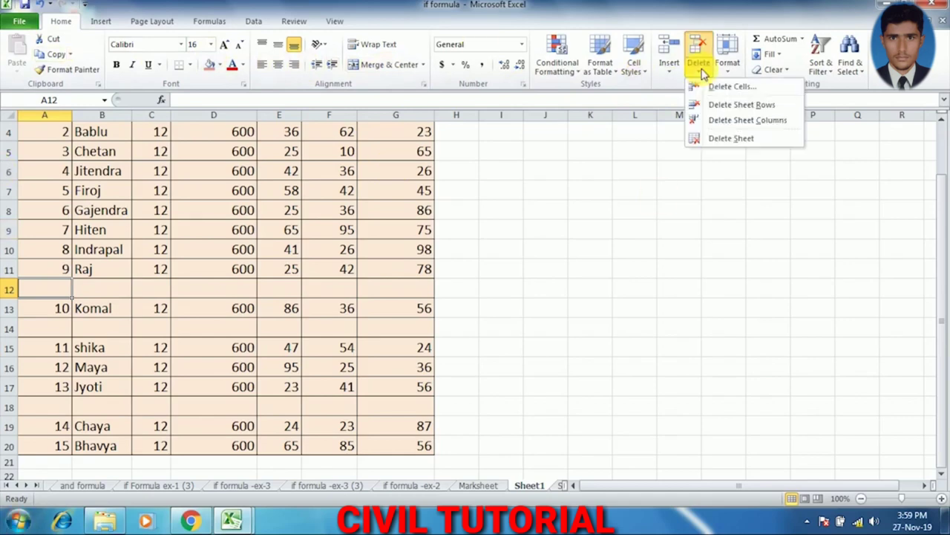
{"action": "left_click", "coordinate": [715, 107]}
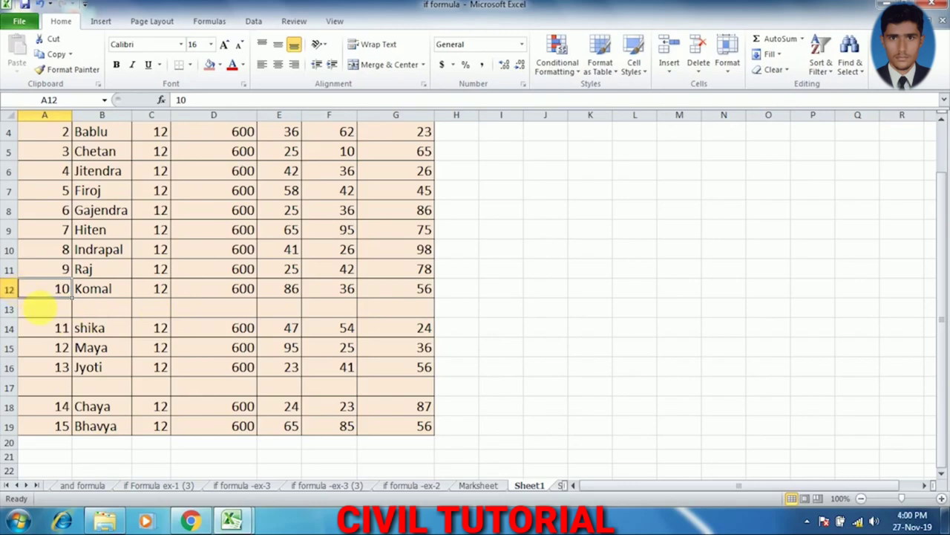
- Remove blank row 13 using the Delete dialog's Entire row option
{"action": "left_click", "coordinate": [58, 316]}
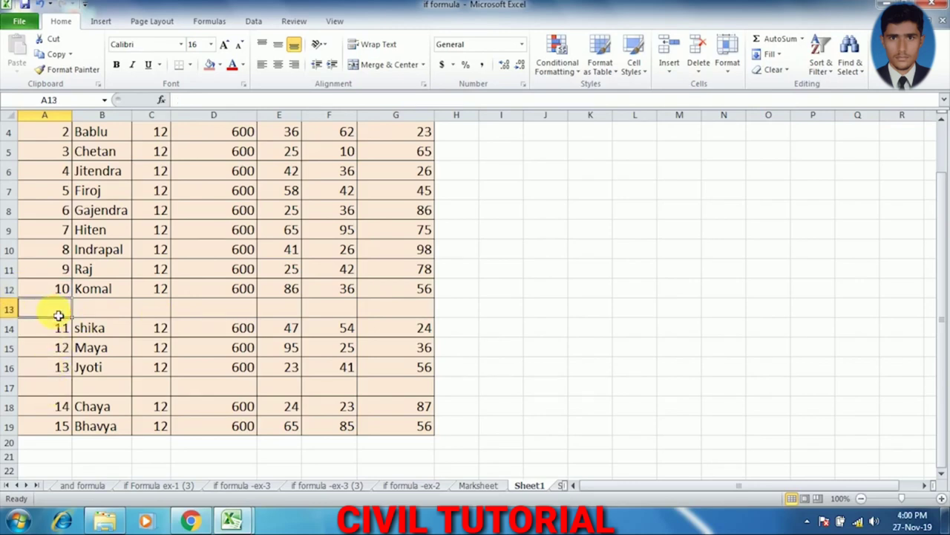
{"action": "right_click", "coordinate": [58, 310]}
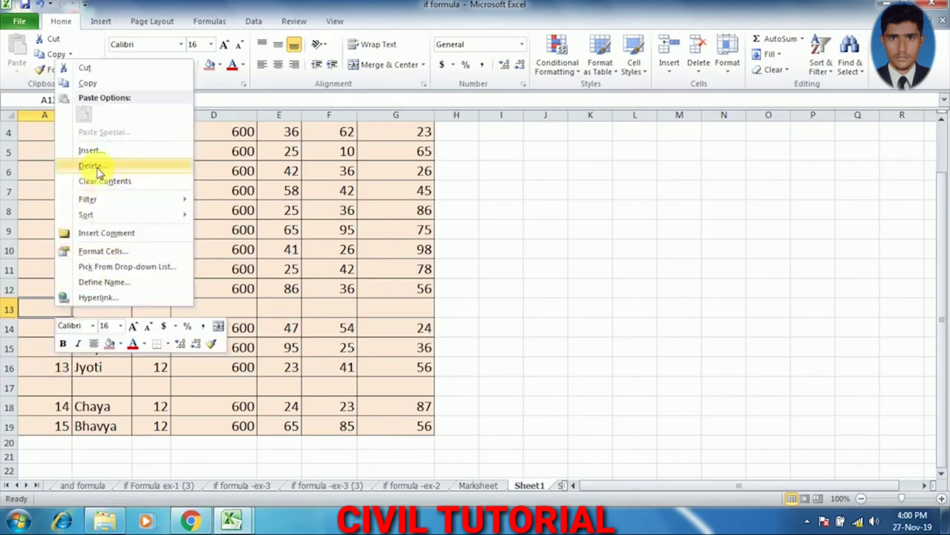
{"action": "left_click", "coordinate": [100, 167]}
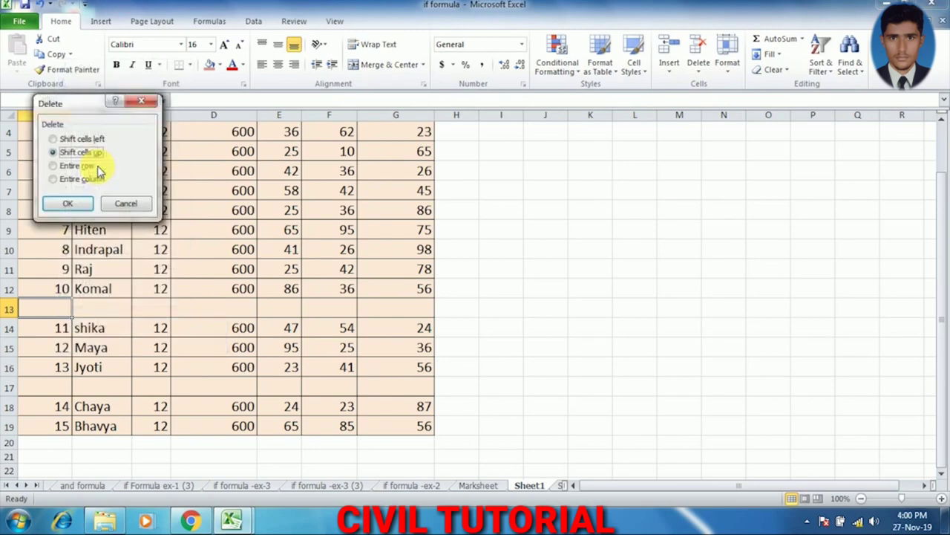
{"action": "left_click", "coordinate": [53, 166]}
{"action": "left_click", "coordinate": [71, 204]}
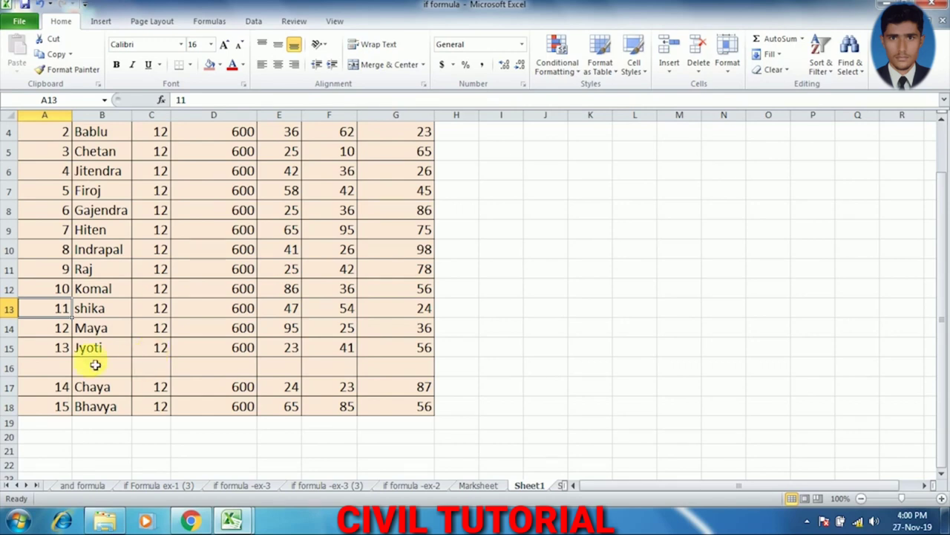
- Select A11:A14 (Raj to Maya) and show the Delete dropdown choices
{"action": "left_click_drag", "start_coordinate": [44, 270], "coordinate": [42, 336]}
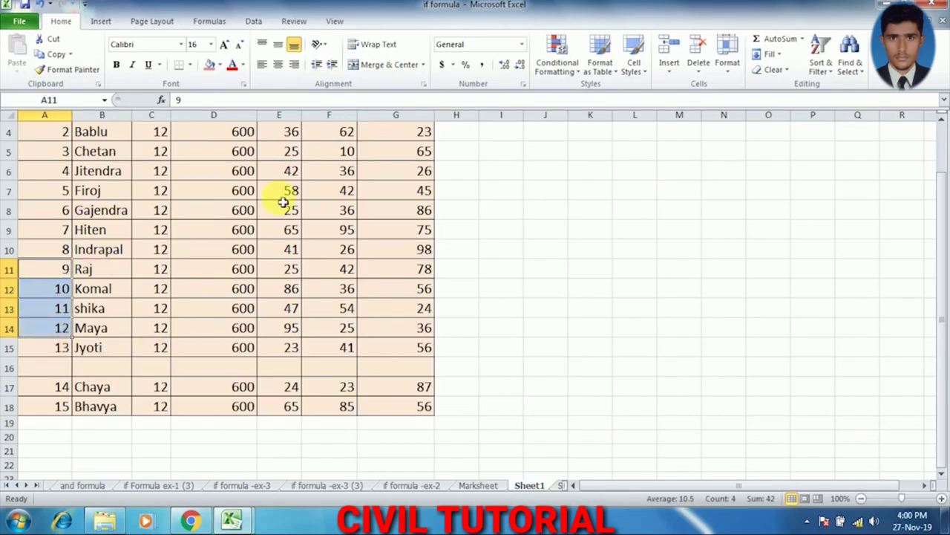
{"action": "left_click", "coordinate": [704, 71]}
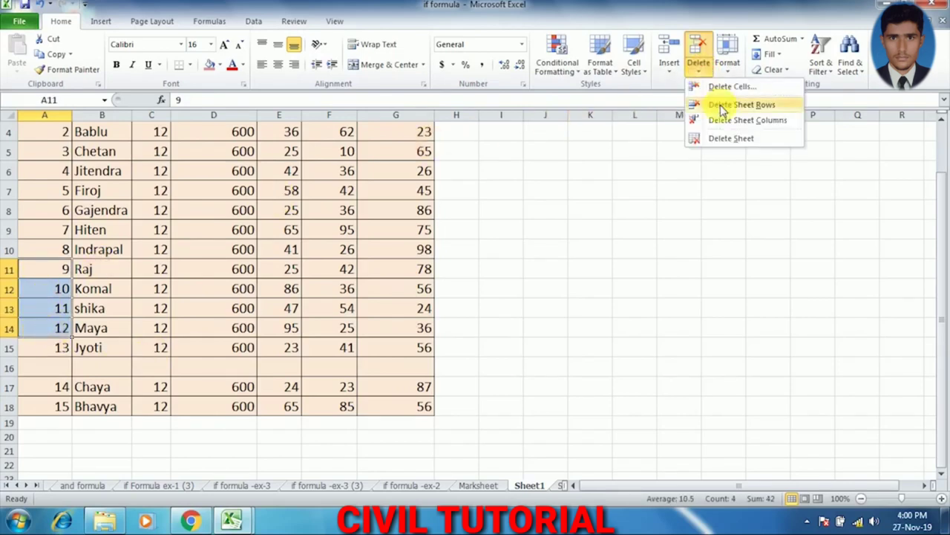